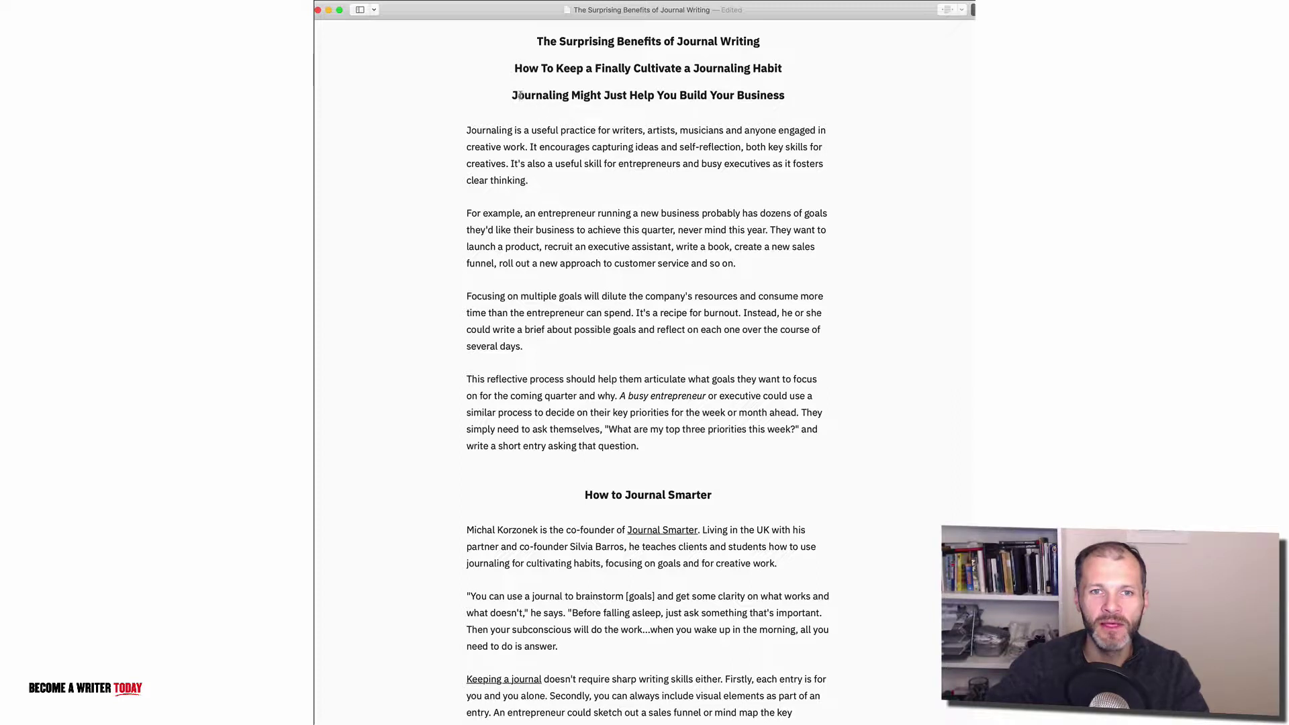
Step: Select all text of the 'The Surprising Benefits of Journal Writing' draft in iA Writer
left_click_drag(513, 95, 802, 90)
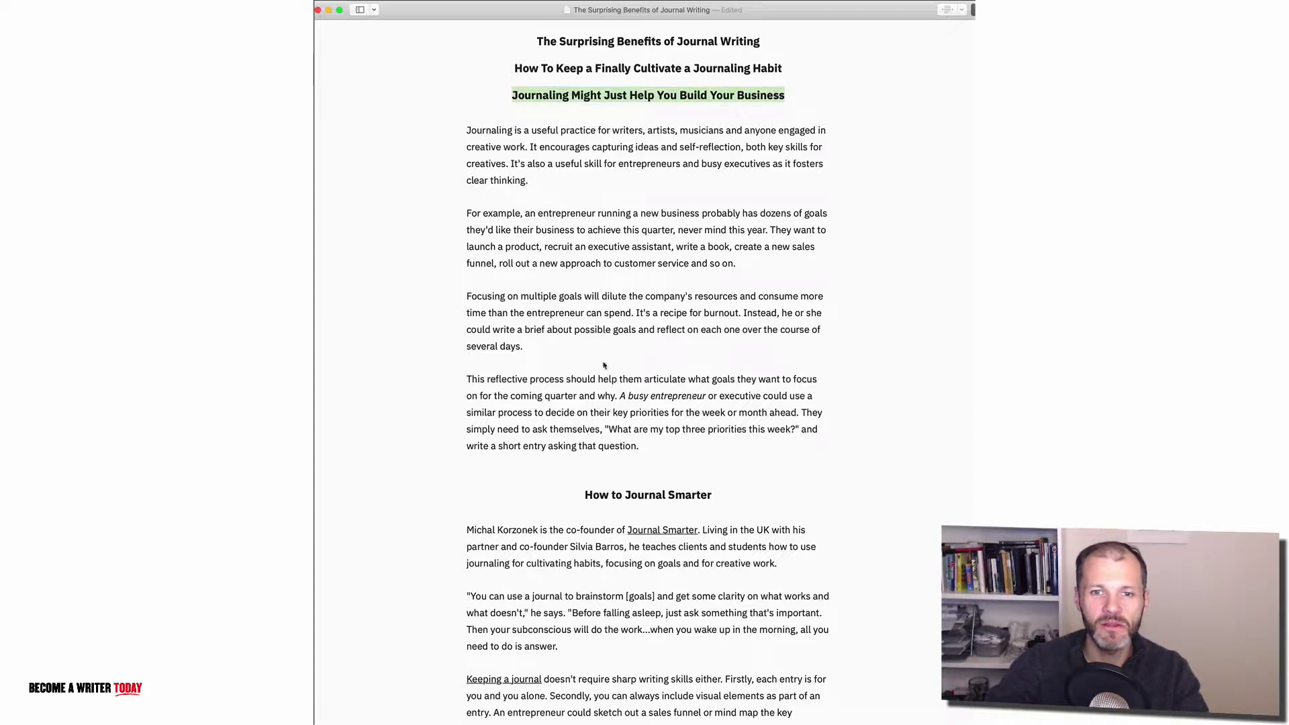
left_click_drag(628, 395, 724, 396)
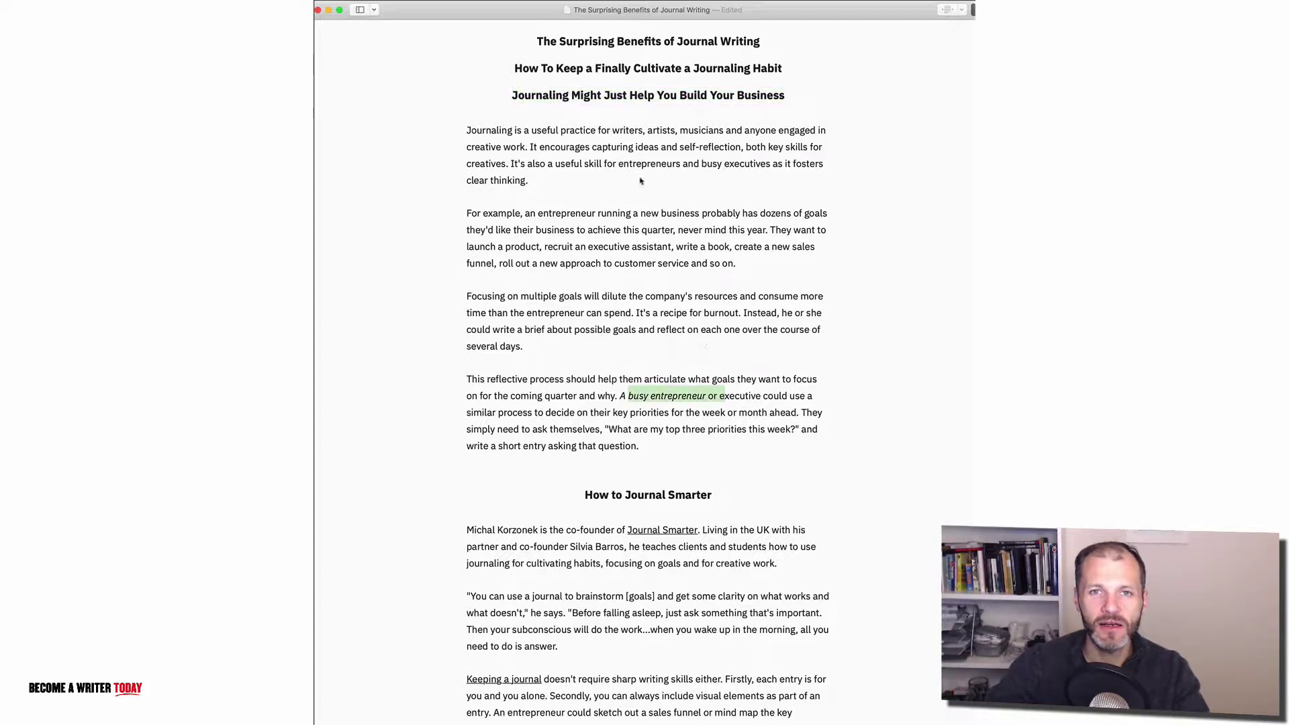
left_click(637, 134)
key("super+a")
key("super+c")
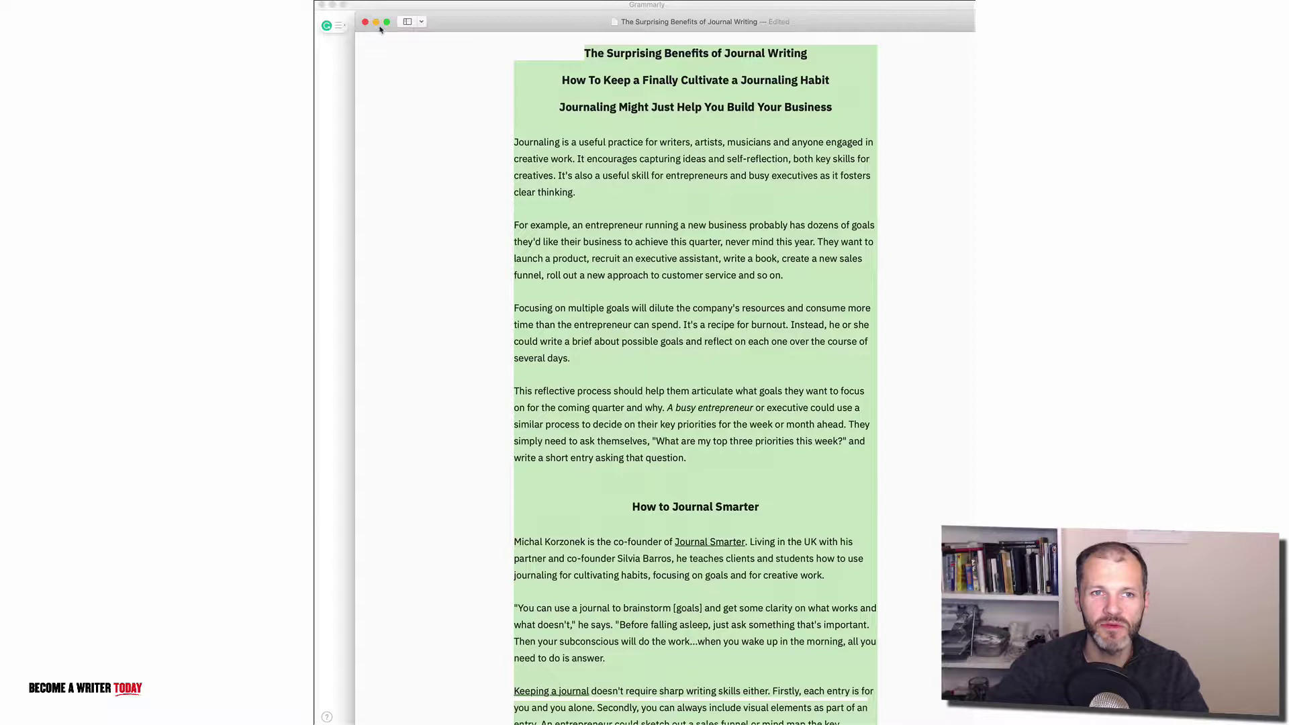
Step: Paste the article into a new Grammarly document and scroll through it and its score-85 alerts
left_click(377, 22)
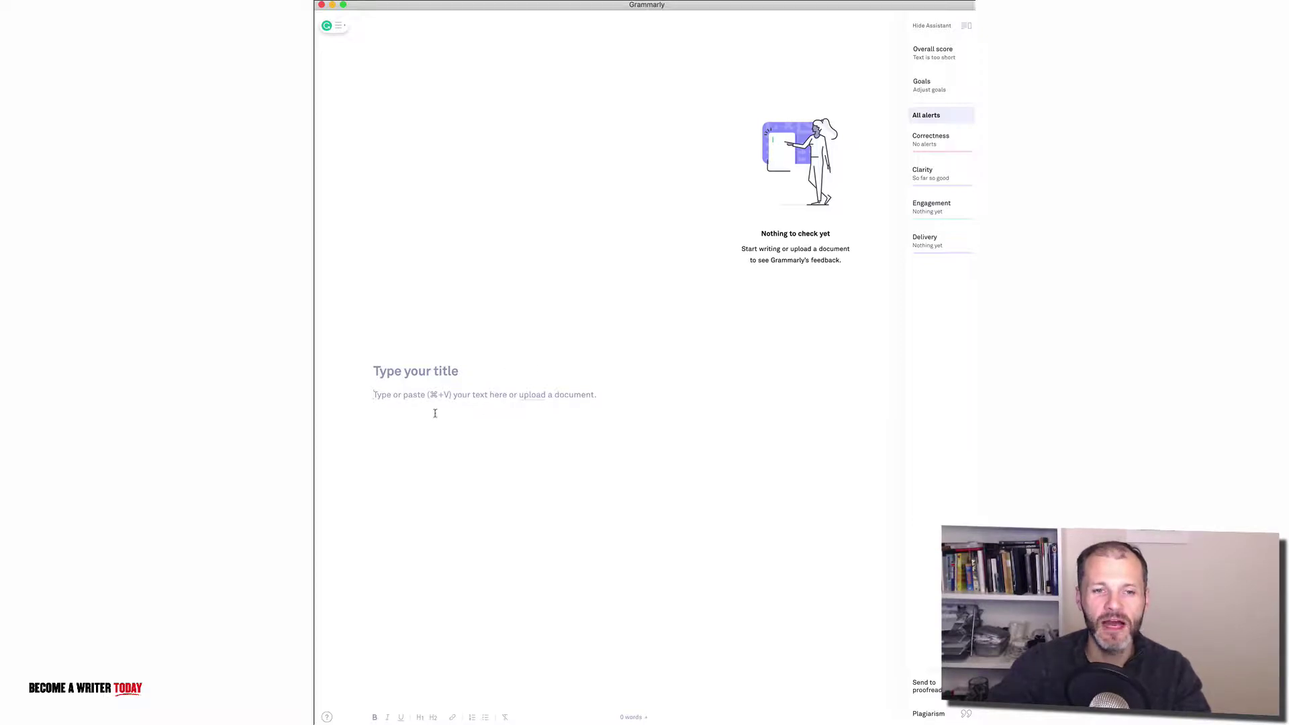
key("super+v")
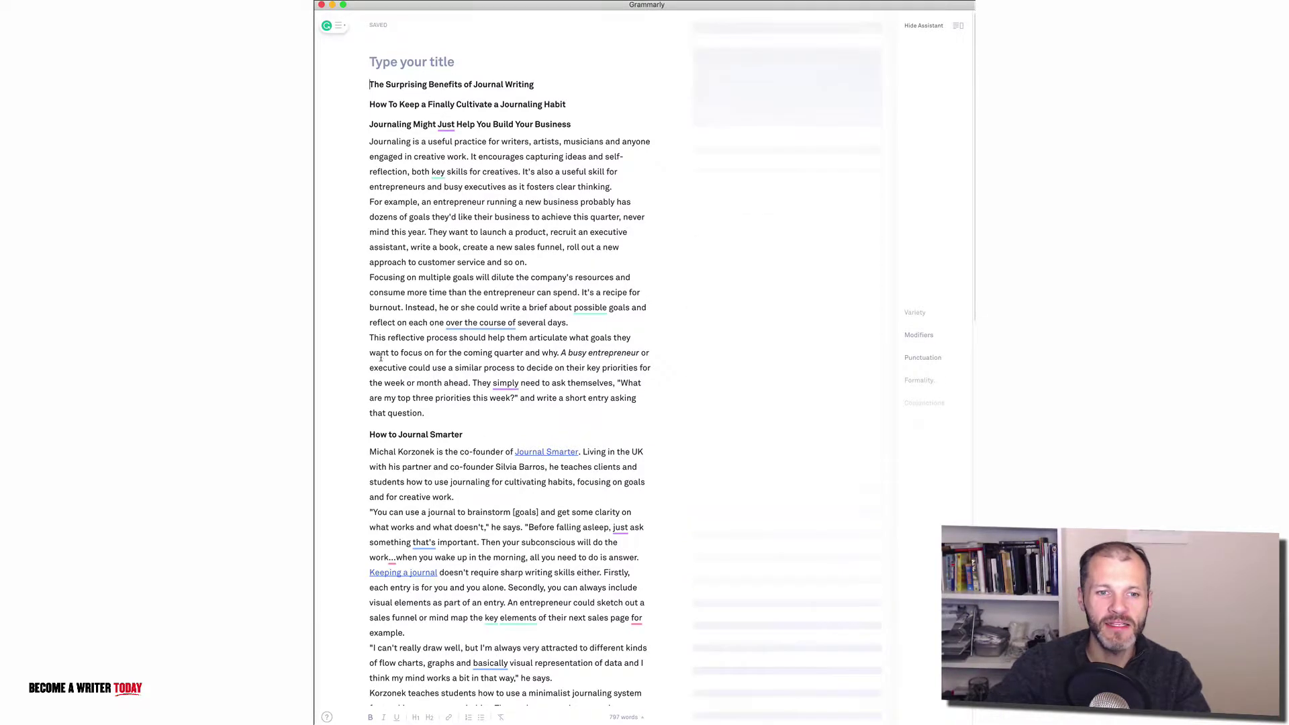
left_click_drag(398, 434, 463, 434)
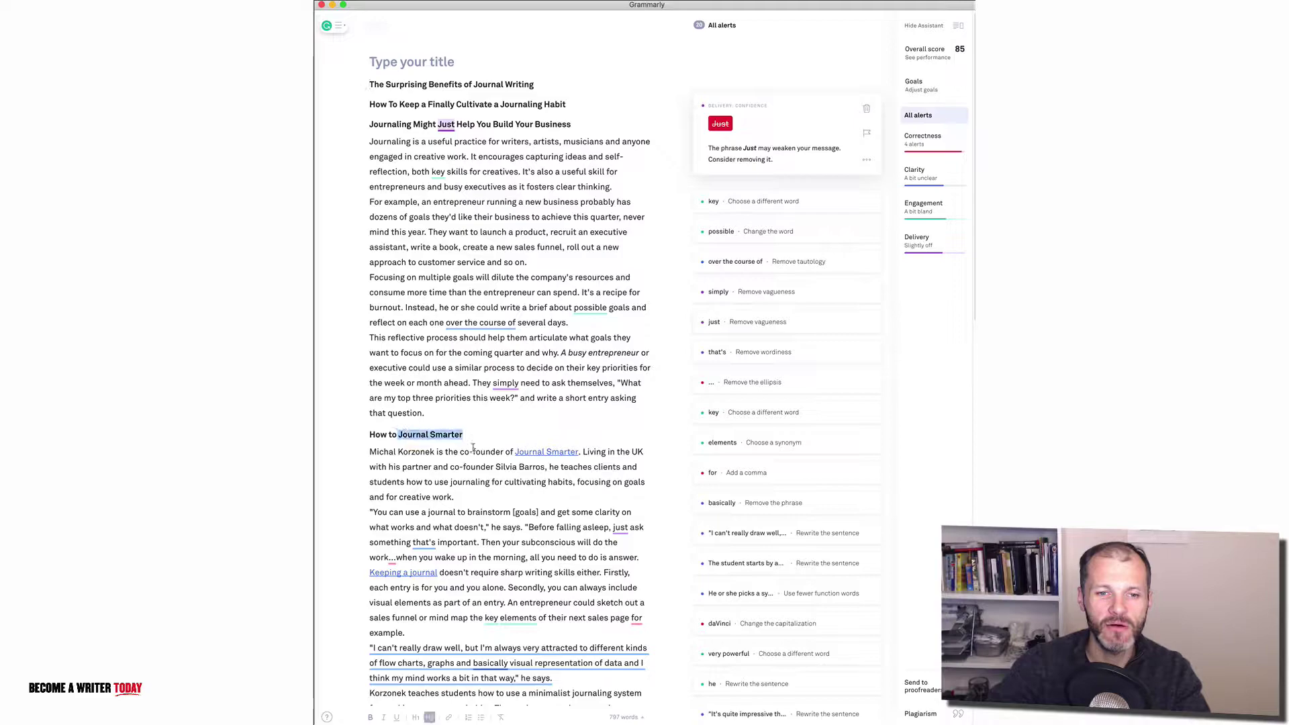
scroll(510, 449, "down", 2)
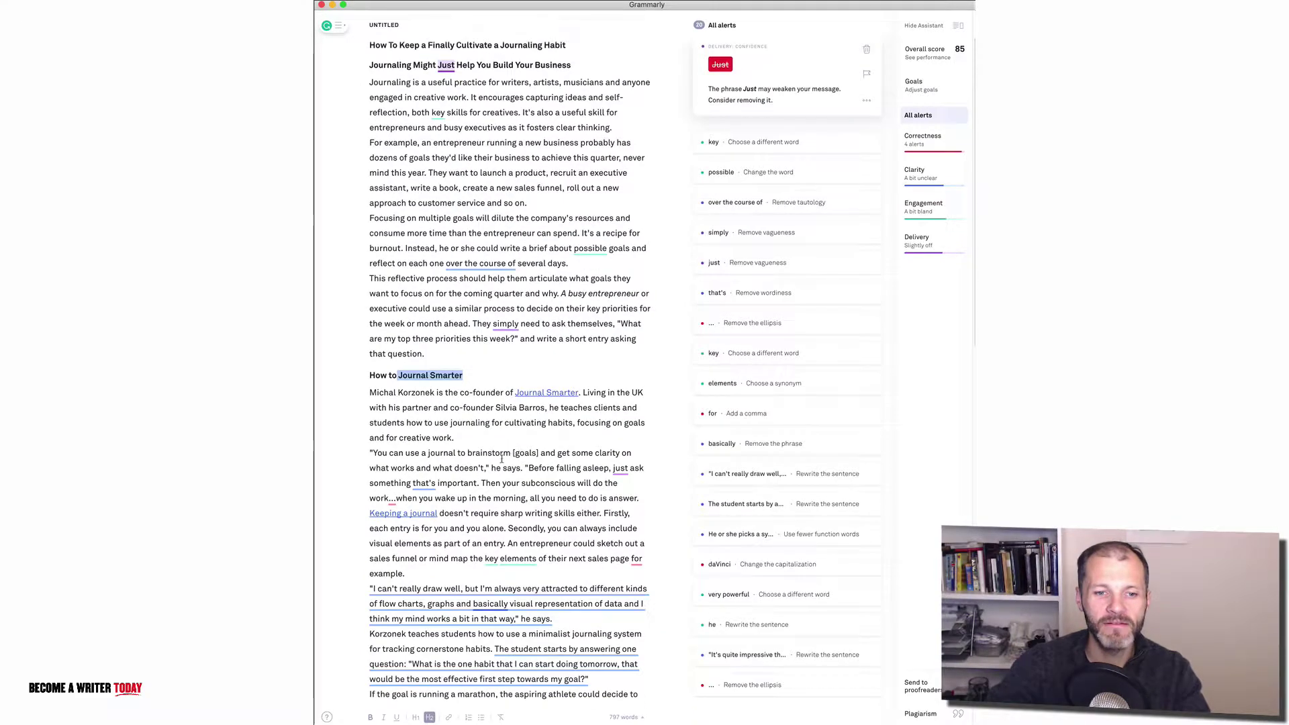
scroll(433, 577, "down", 5)
scroll(434, 576, "down", 5)
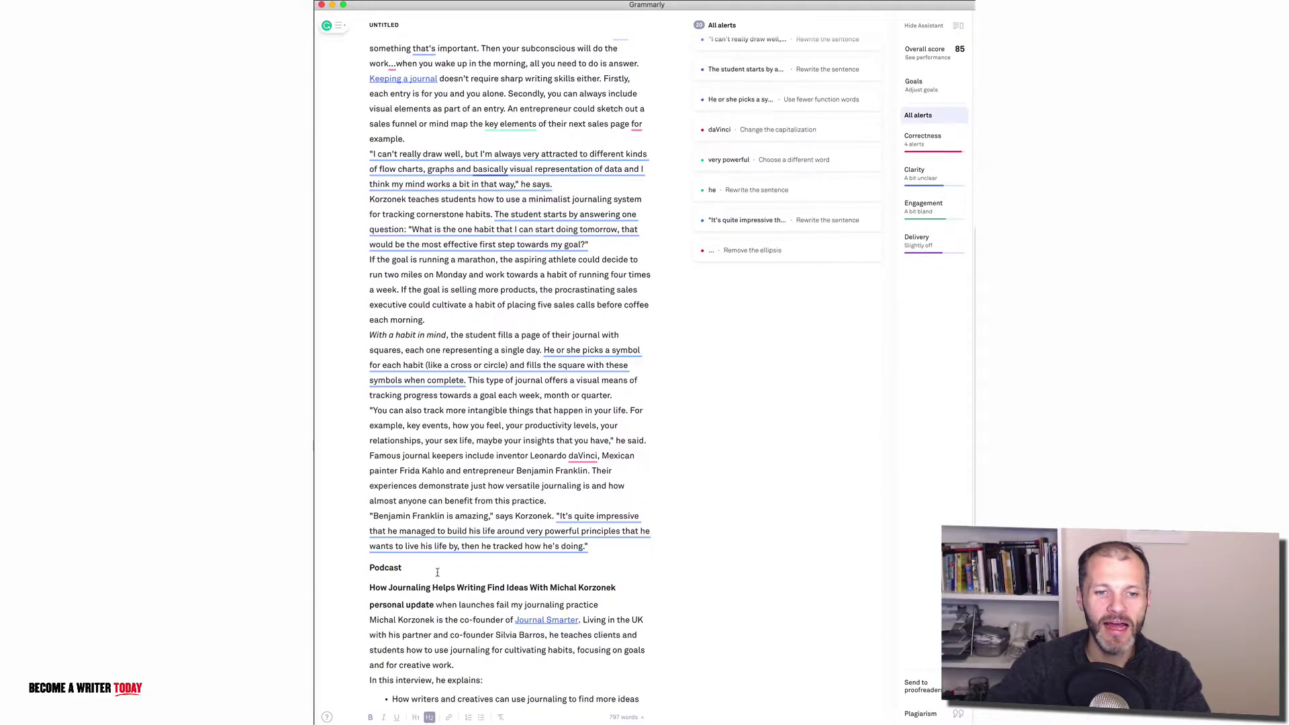
left_click_drag(405, 494, 603, 539)
scroll(573, 470, "up", 3)
scroll(572, 470, "up", 7)
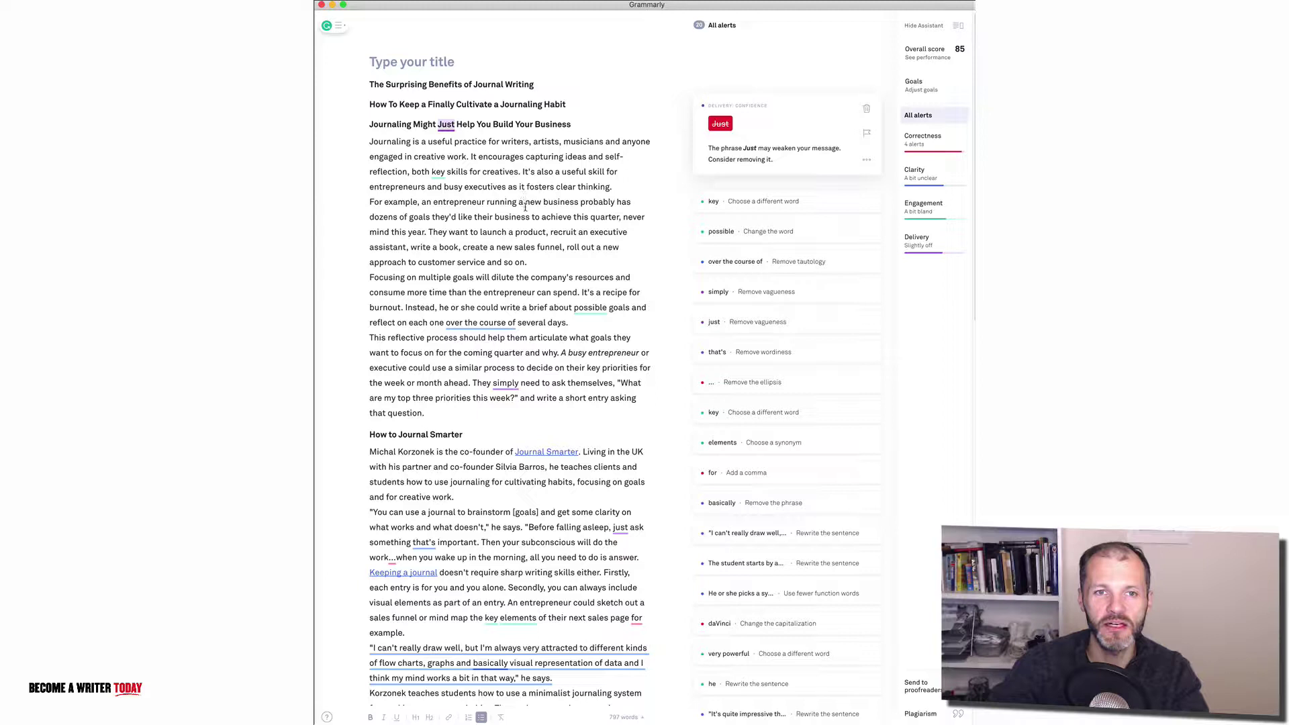
Step: Cut the article's main heading and paste it in as the document title
triple_click(478, 87)
key("super+x")
left_click(417, 64)
key("super+v")
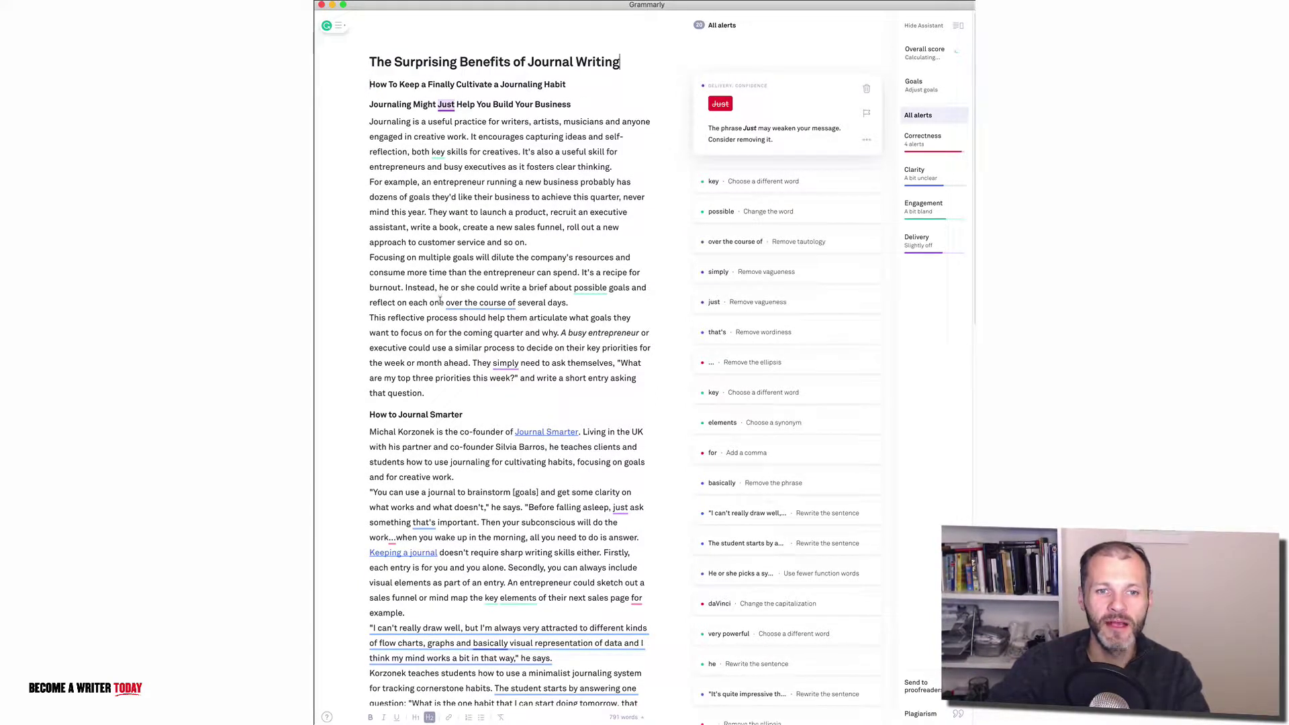
Step: Make the phrase 'over the course' bold, italic and underlined
left_click_drag(445, 303, 512, 304)
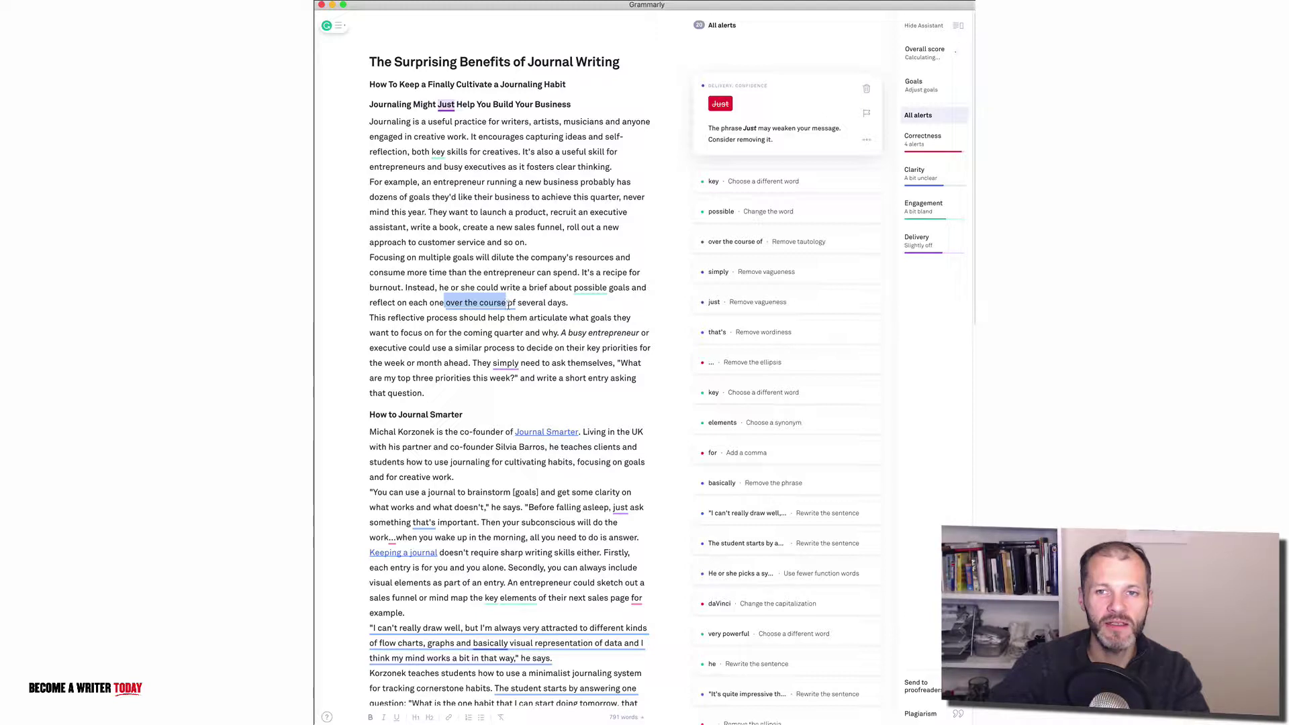
key("super+b")
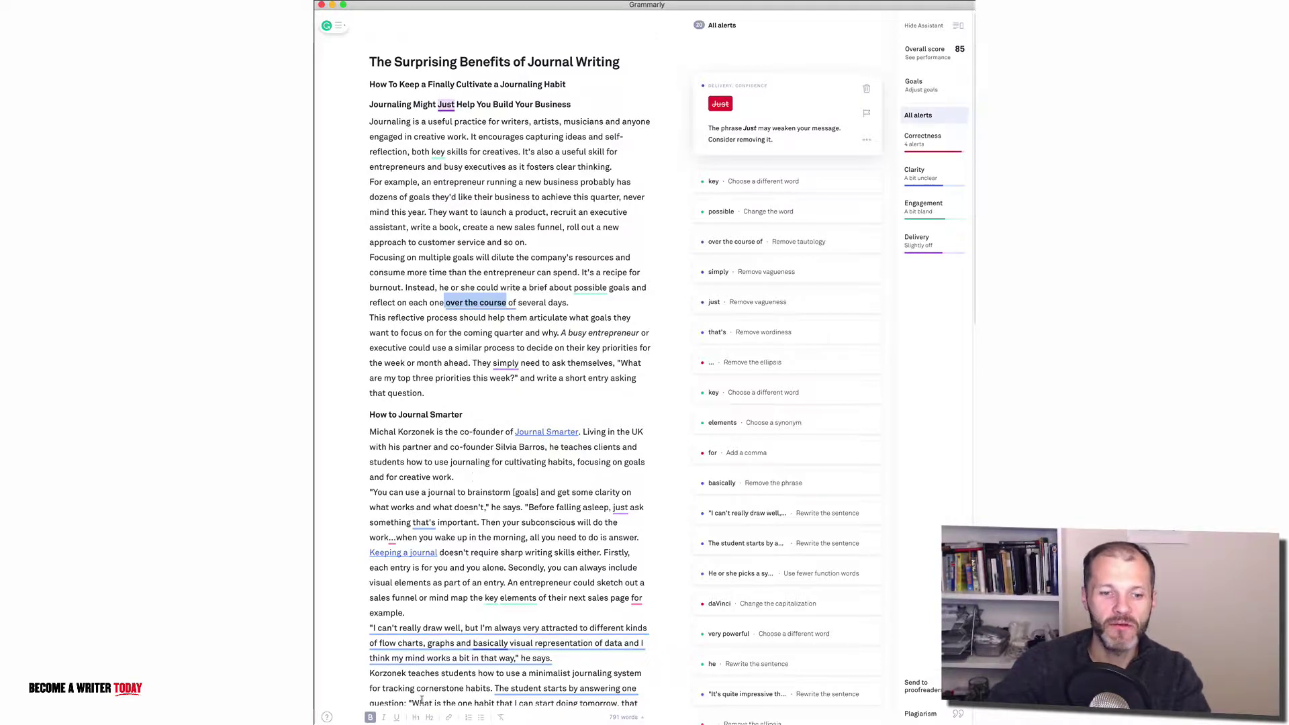
left_click(384, 717)
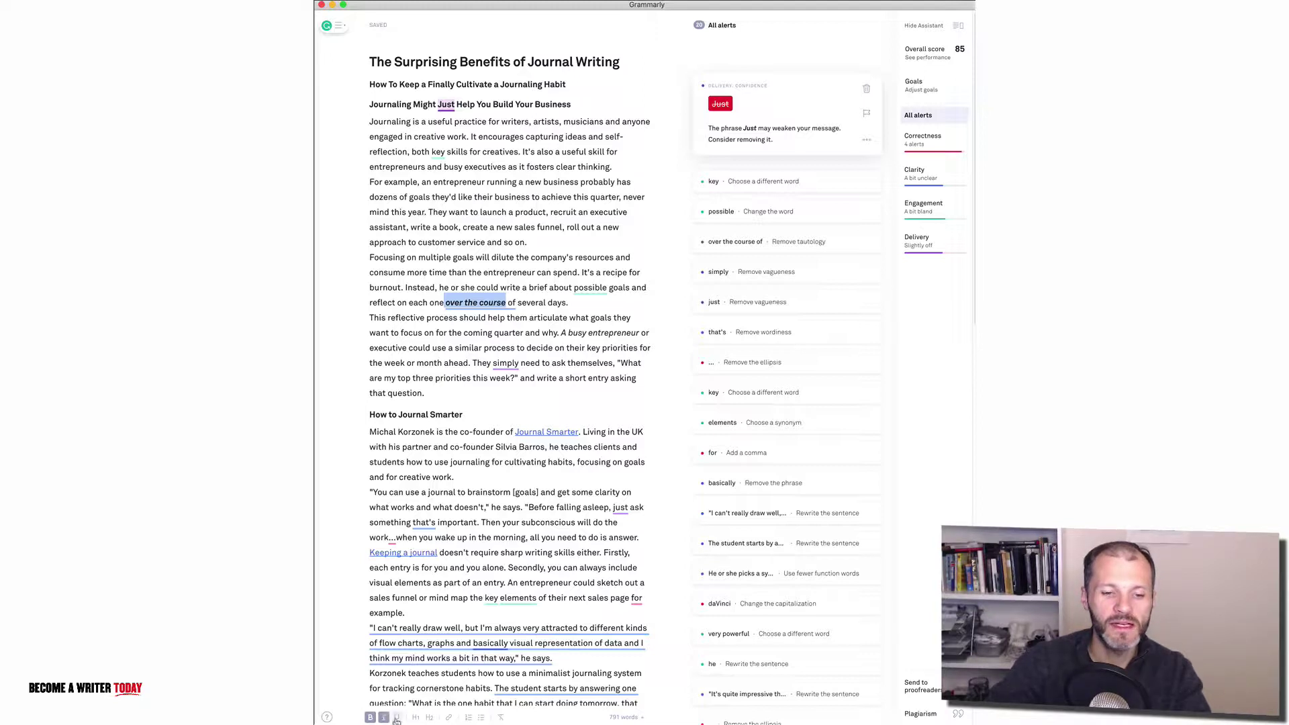
left_click(396, 717)
Step: Keep 'How to Journal Smarter' as a second-level heading and strip the four bullets' list formatting
triple_click(429, 413)
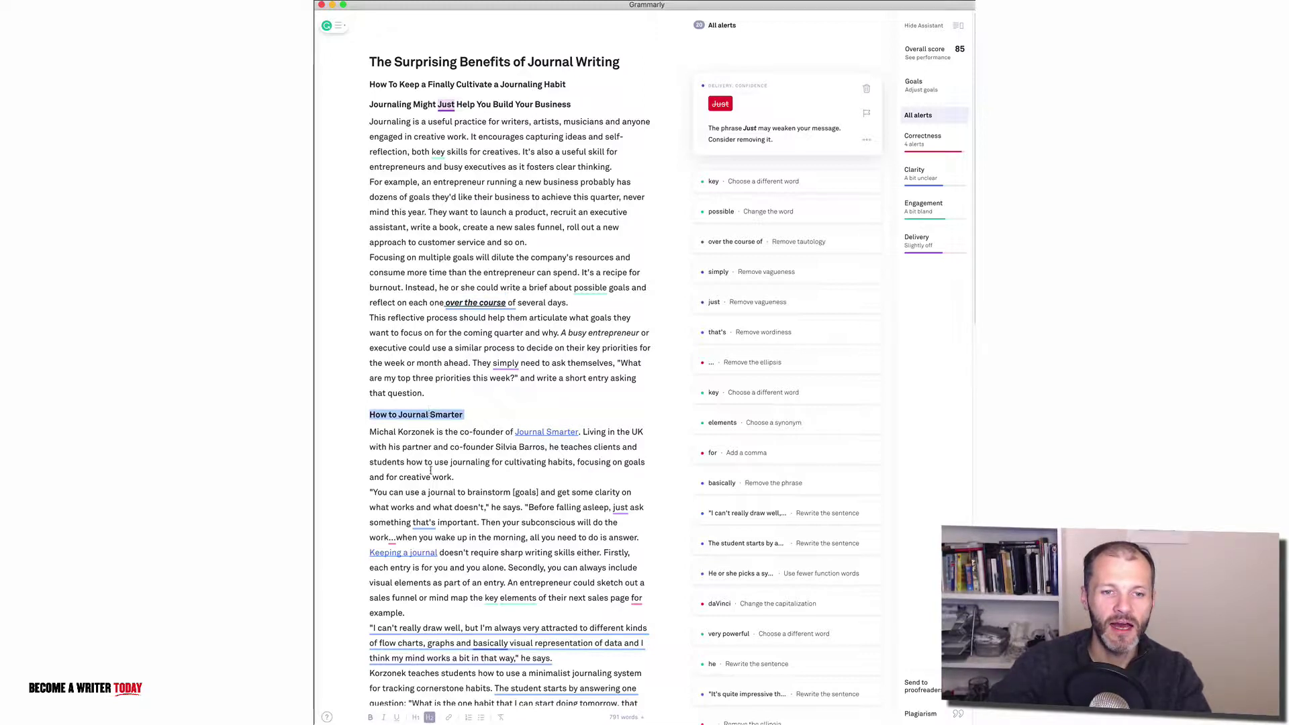
left_click(416, 717)
left_click(431, 717)
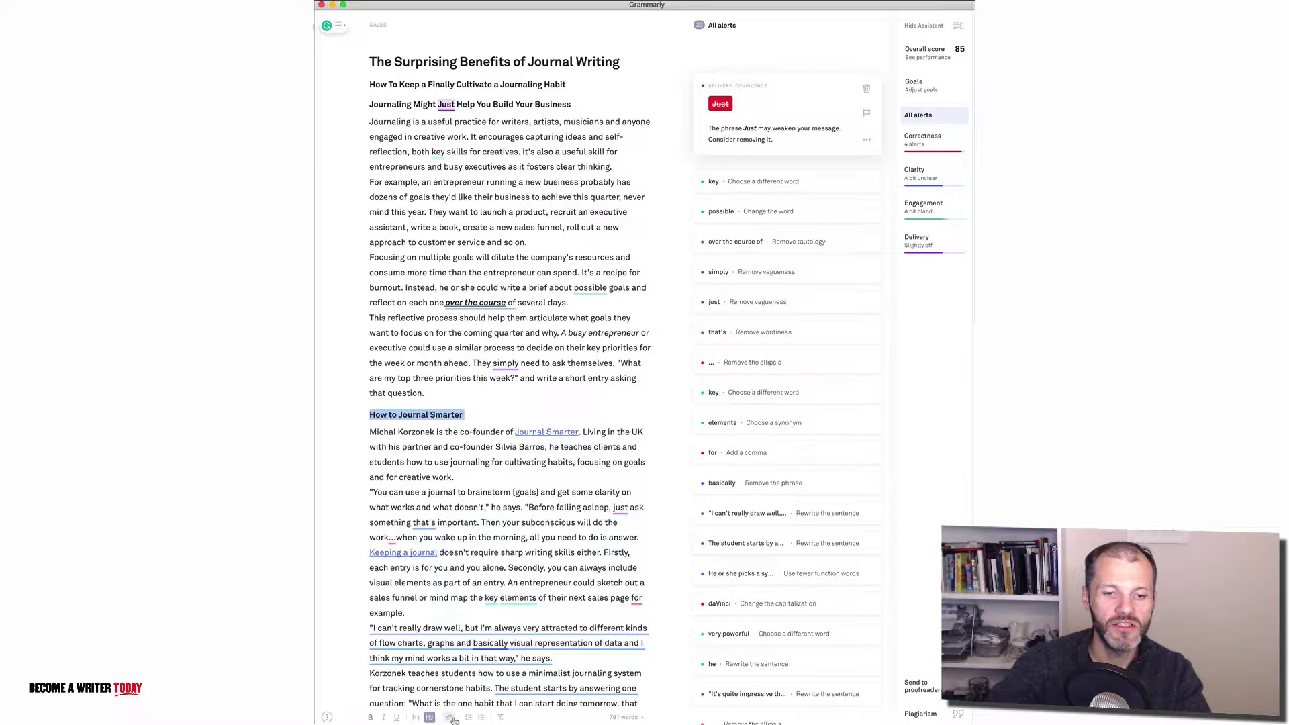
scroll(474, 535, "down", 15)
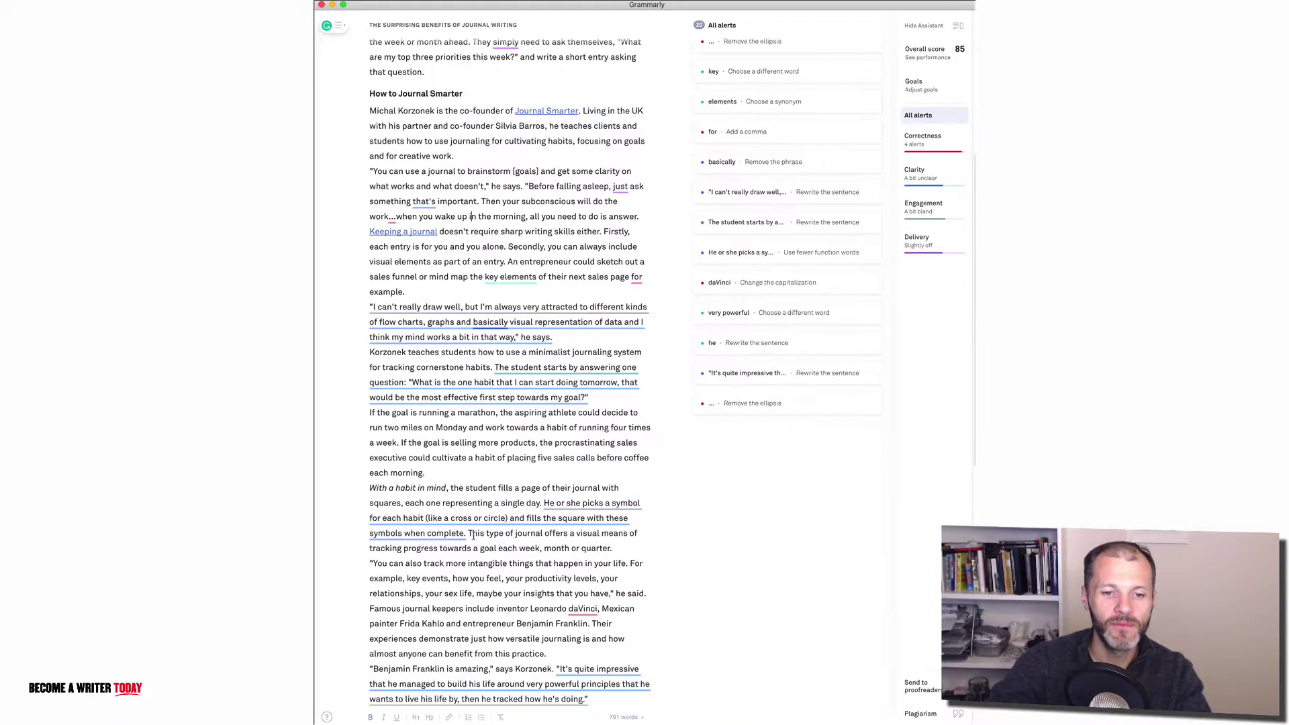
left_click_drag(393, 347, 608, 399)
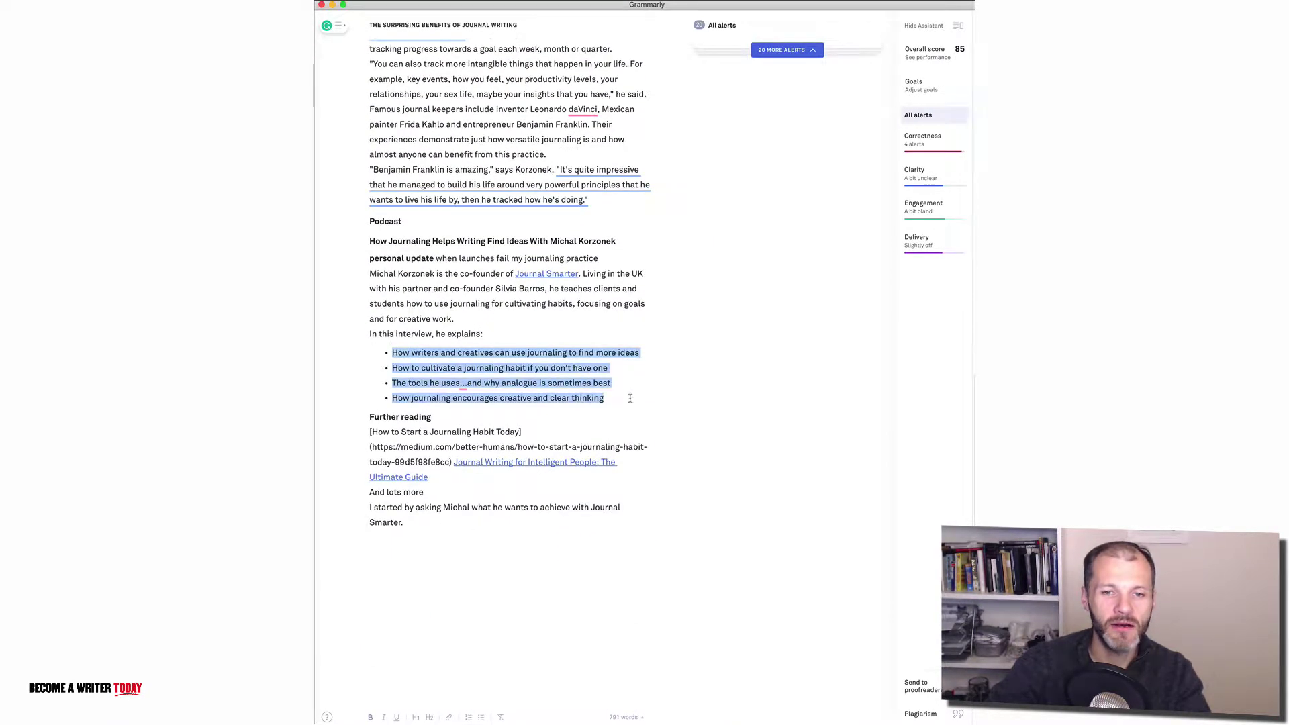
left_click(468, 717)
left_click(480, 717)
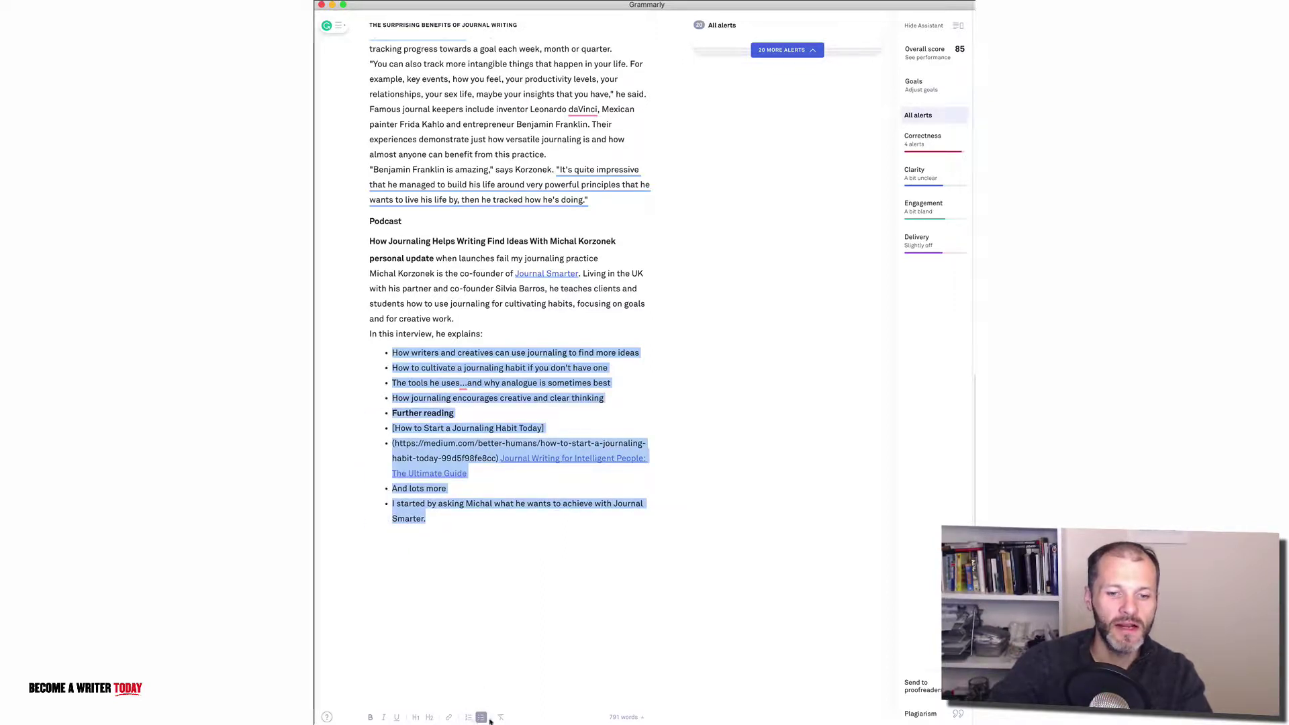
left_click(497, 718)
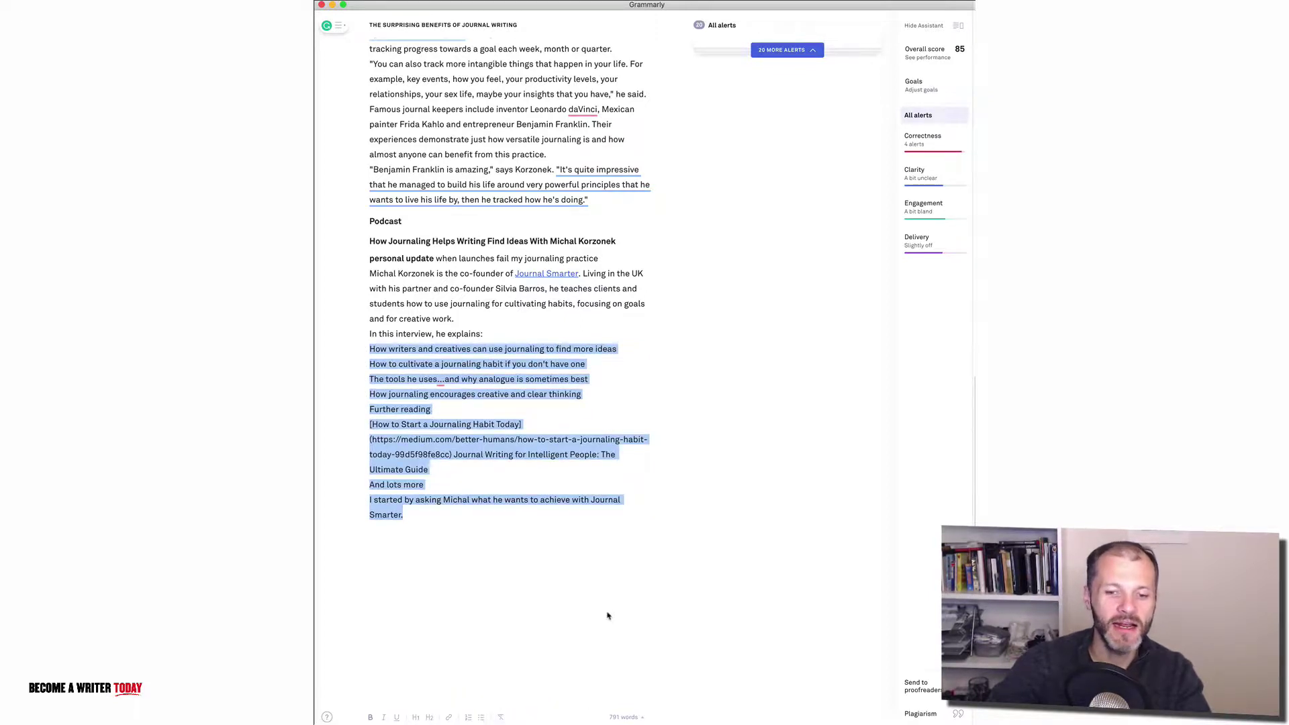
Step: Show the document's word count and readability statistics
left_click(621, 717)
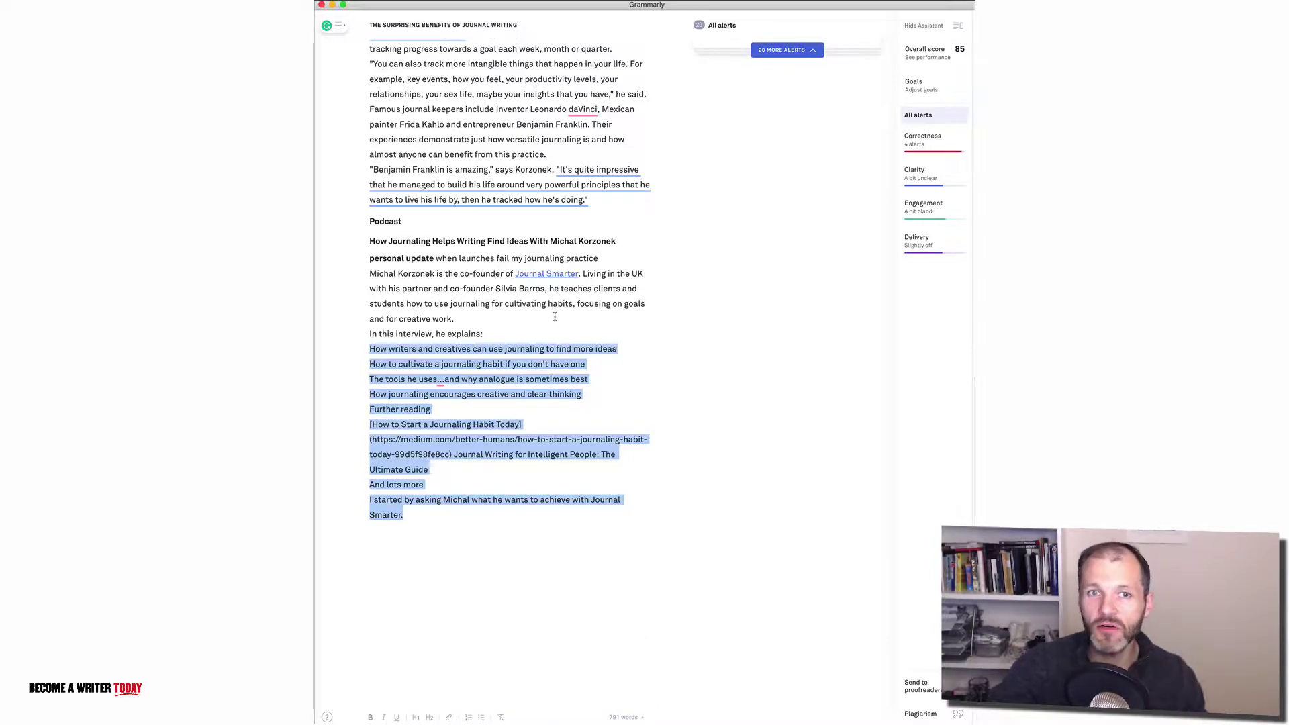
scroll(555, 316, "up", 15)
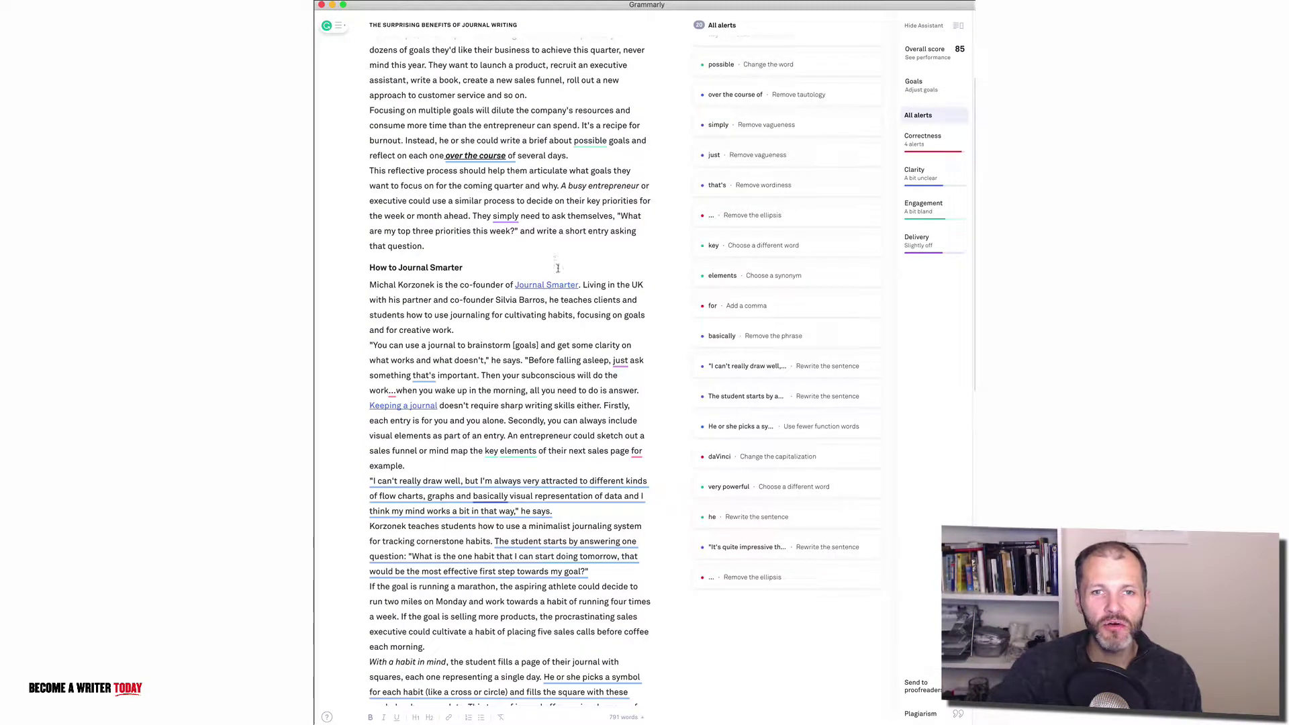
scroll(558, 268, "up", 5)
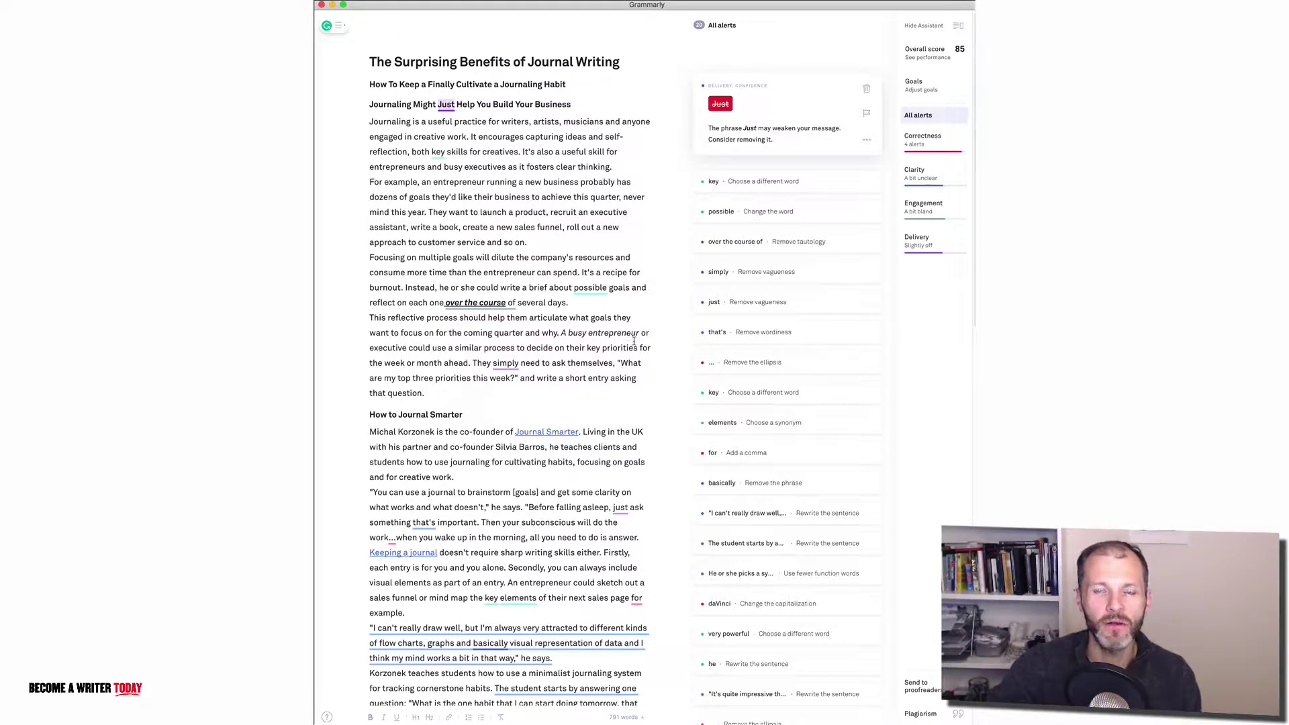
scroll(633, 341, "down", 3)
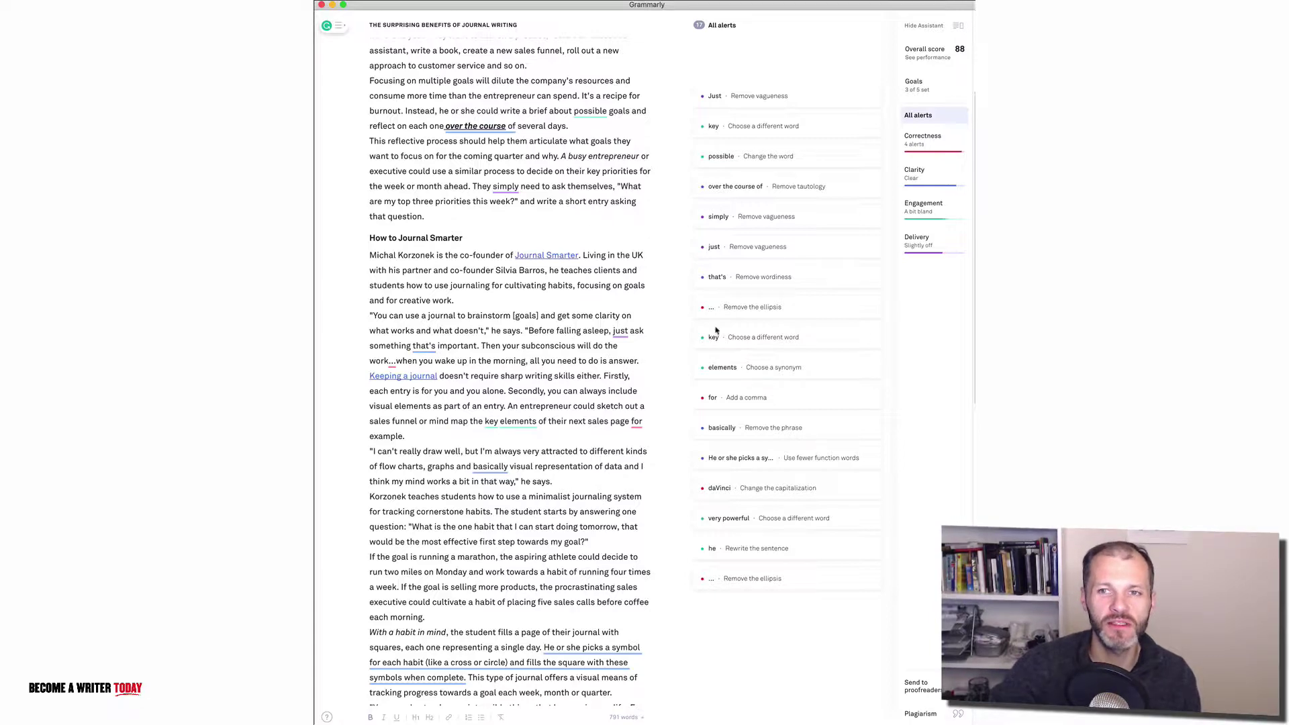
Step: Switch the audience goal from Expert to General and apply the goals
left_click(919, 86)
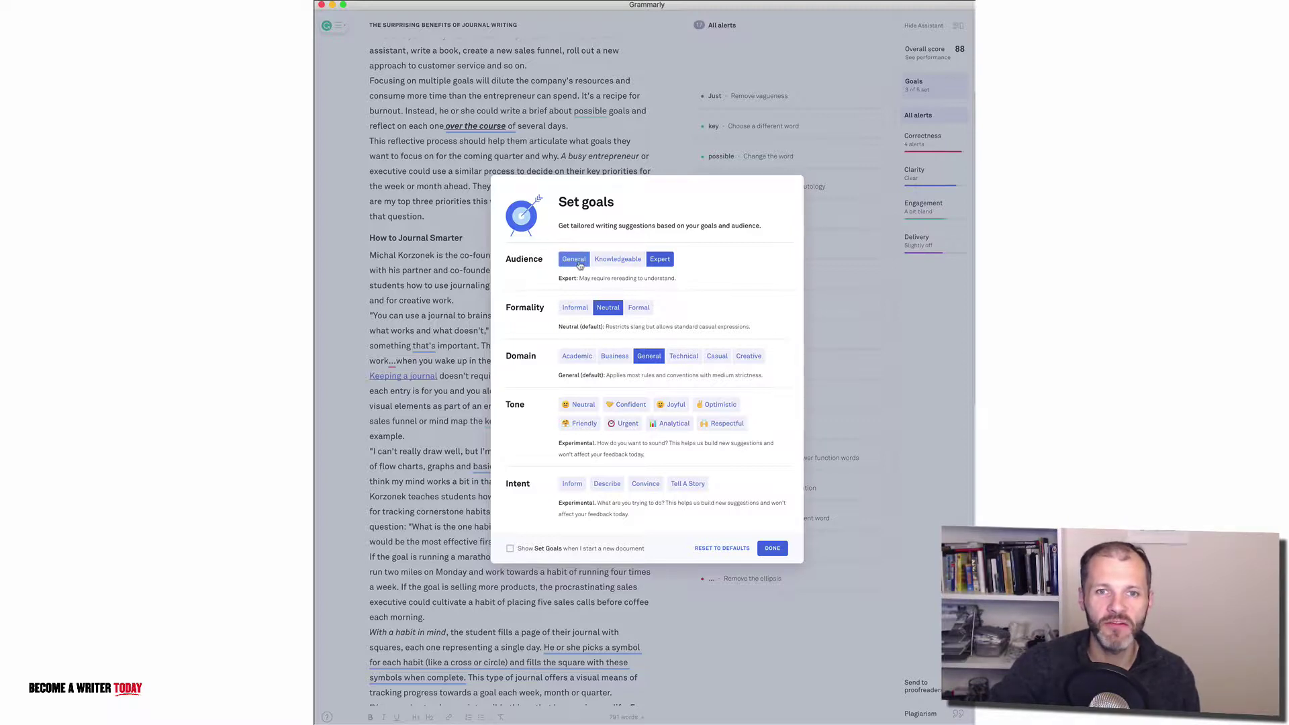
left_click(581, 262)
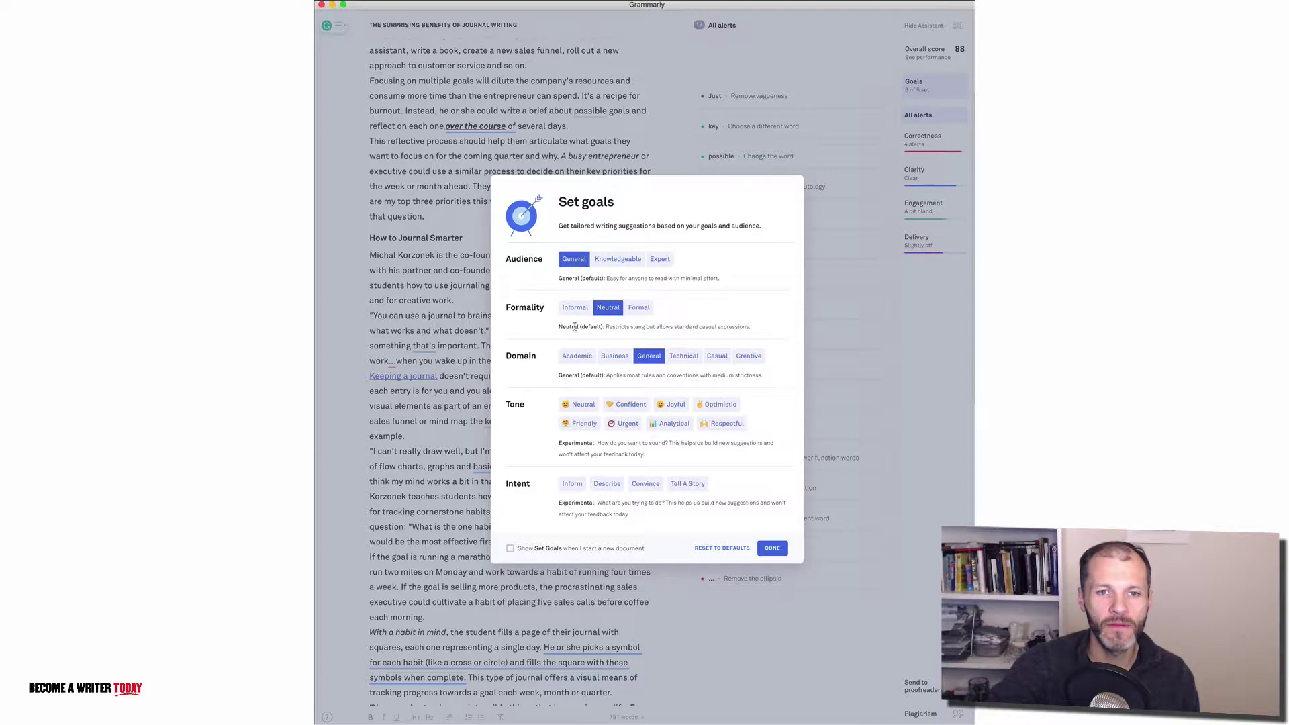
left_click(773, 549)
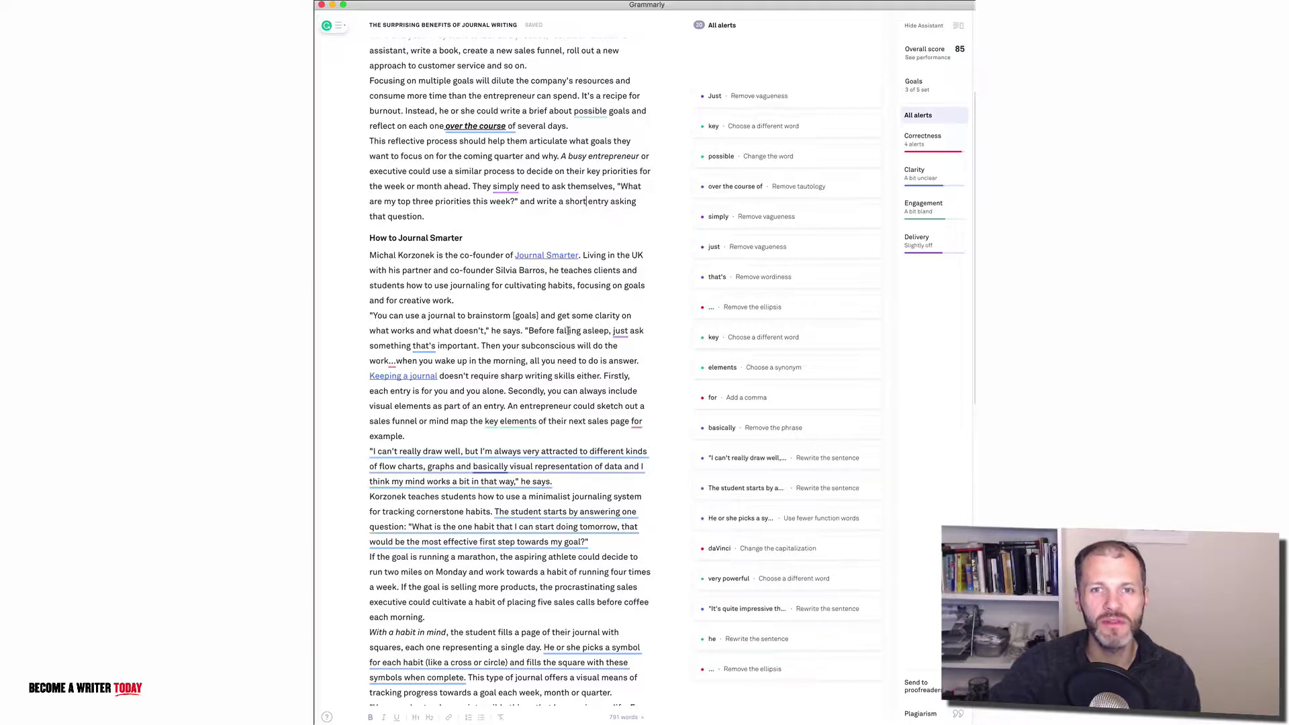
Step: Select the hard-to-read sentence about the student's question
scroll(568, 330, "down", 2)
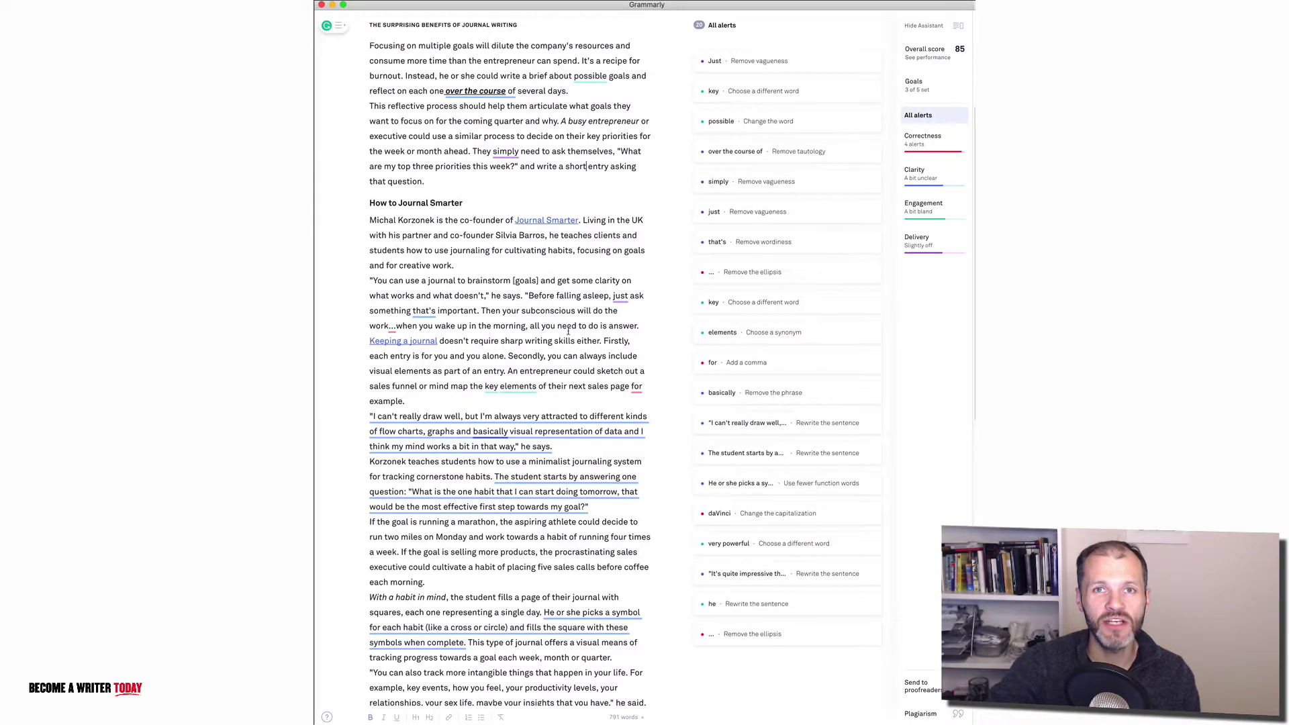
scroll(568, 331, "down", 1)
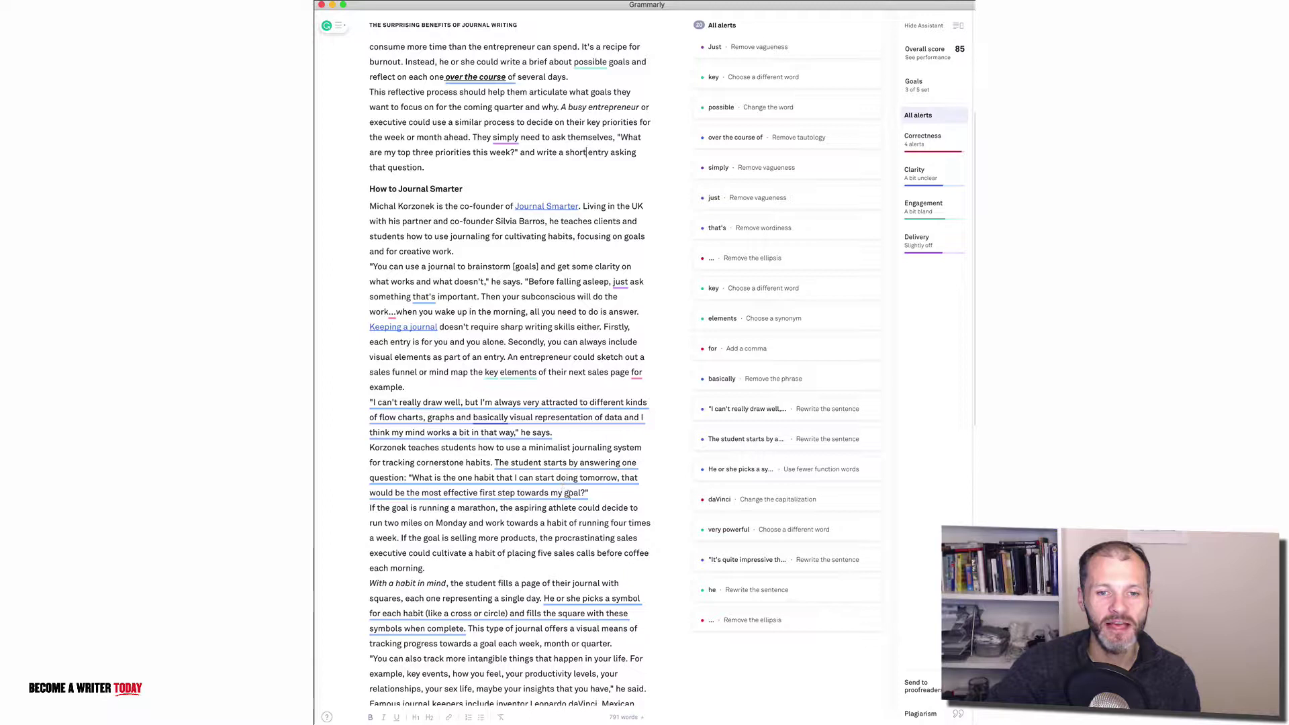
left_click_drag(496, 463, 607, 493)
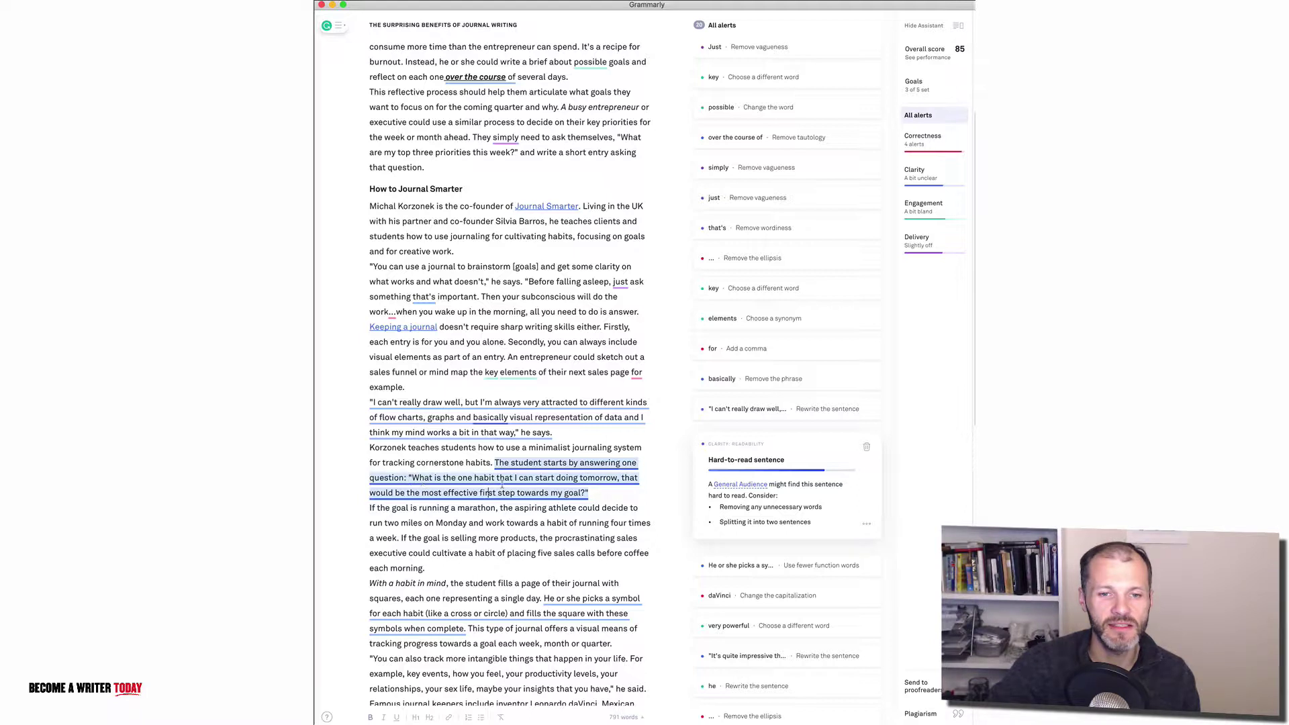
left_click_drag(496, 462, 618, 490)
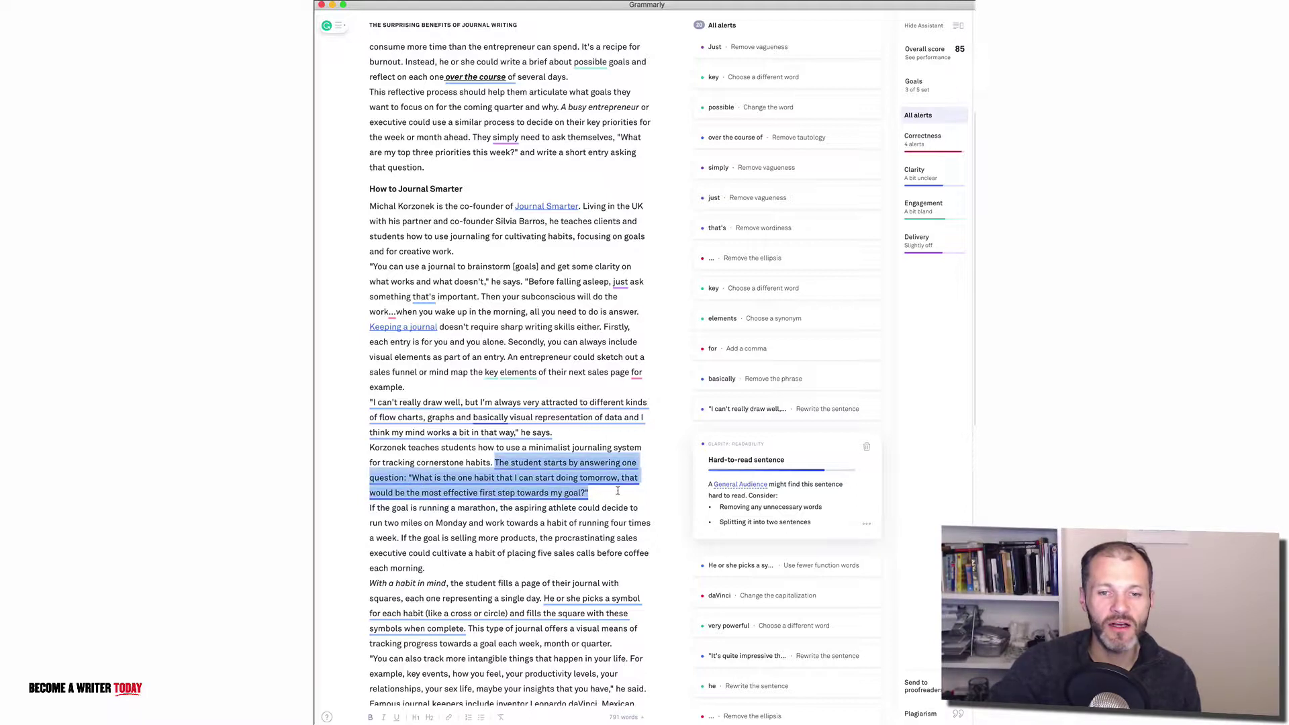
Step: Show the 'Possibly wordy sentence' alert for the 'He or she picks…' habit-symbol sentence
left_click(588, 598)
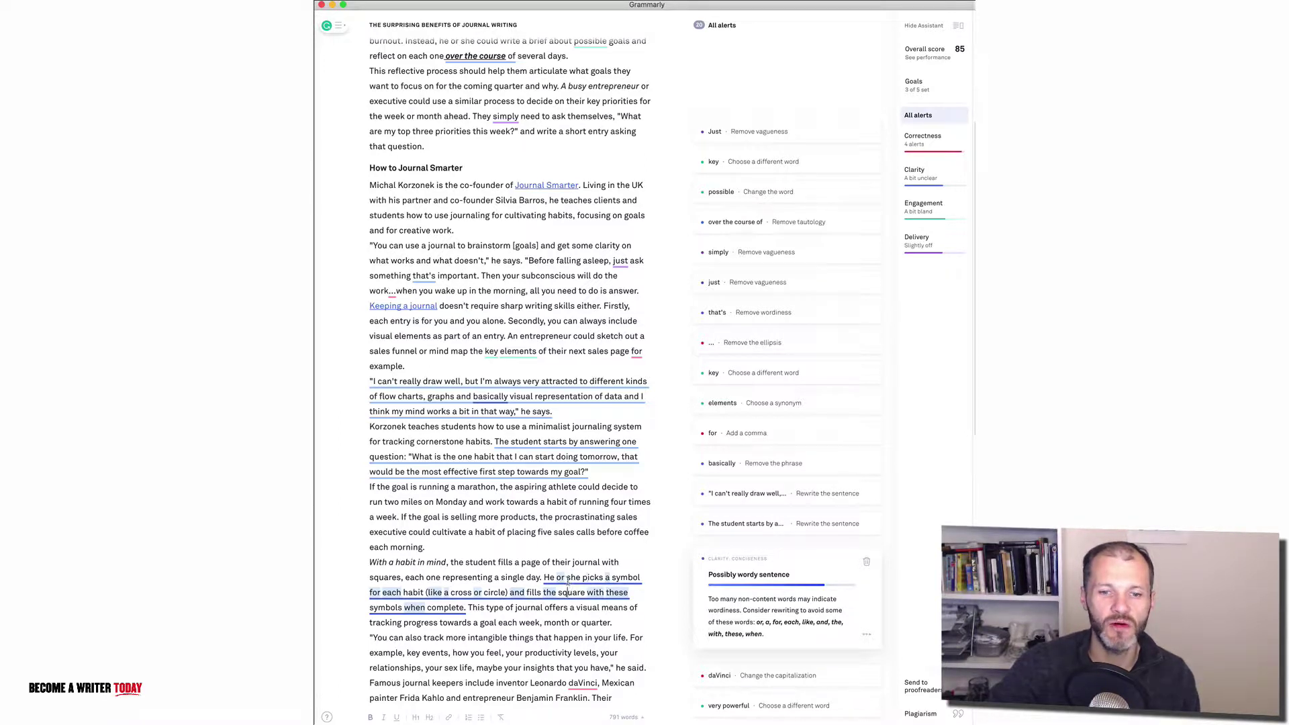
left_click_drag(543, 578, 582, 578)
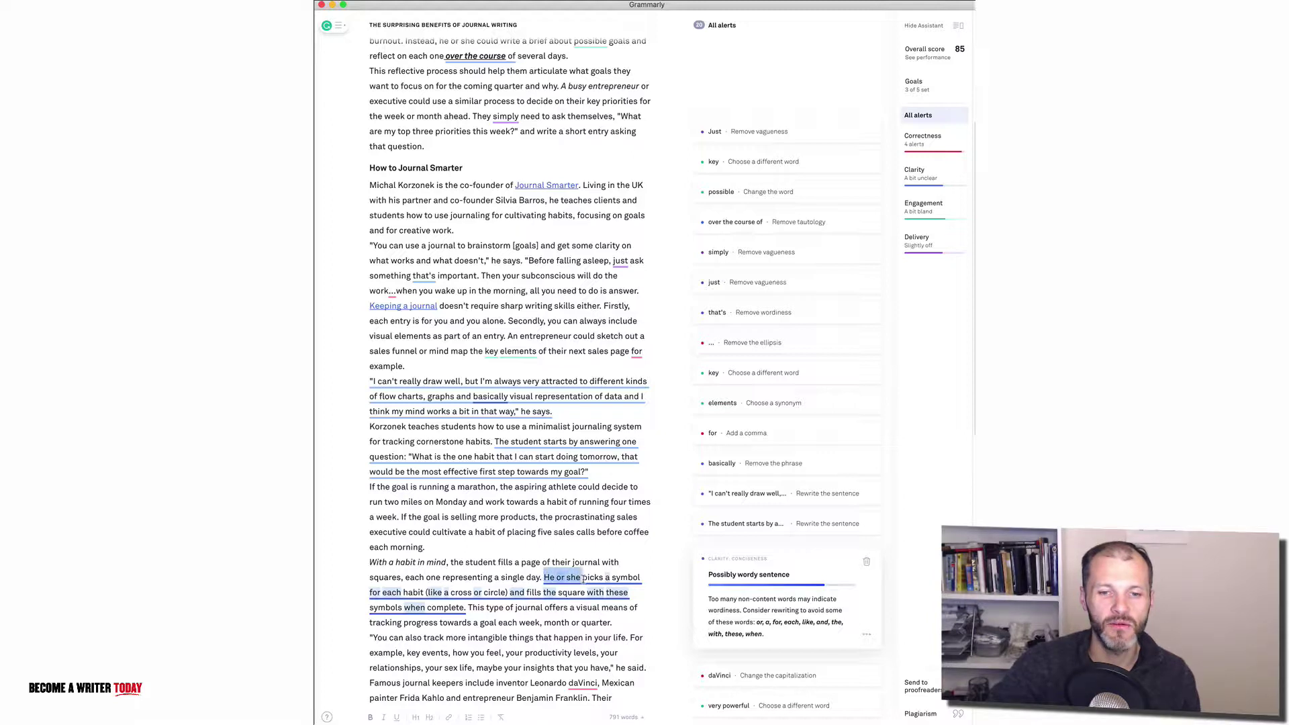
left_click(506, 592)
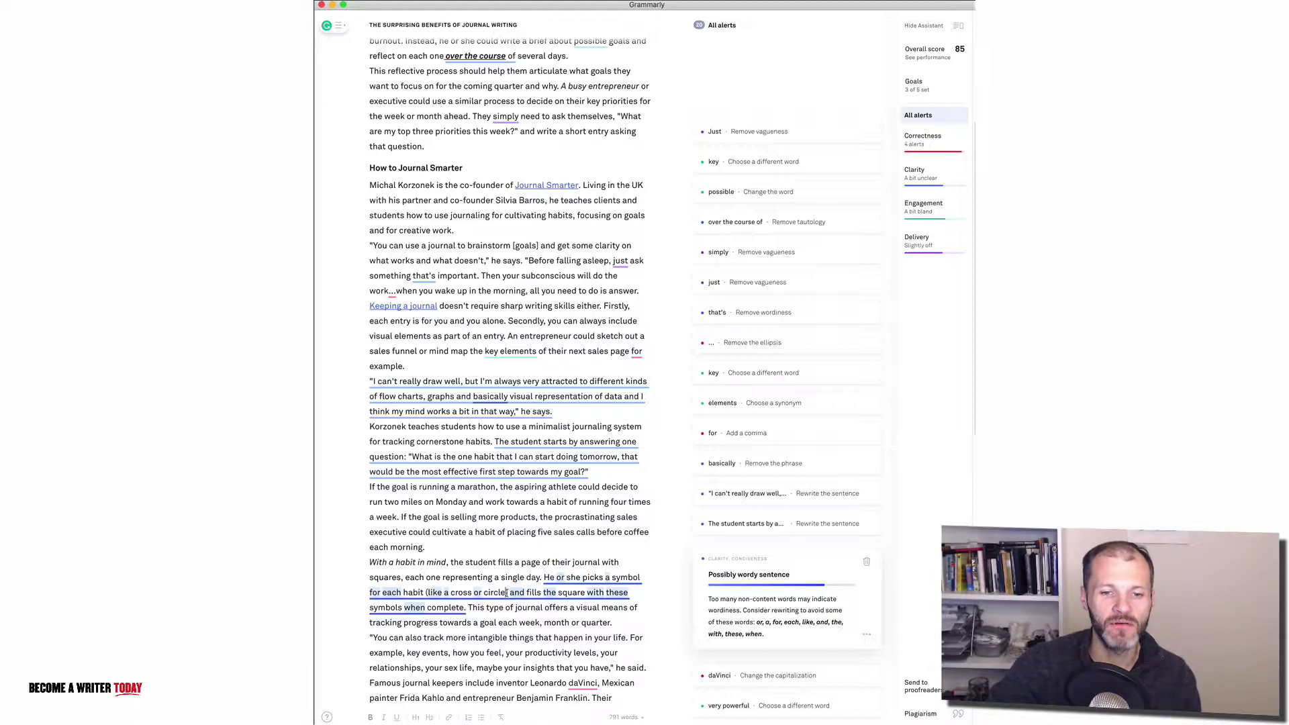
left_click_drag(507, 593, 484, 608)
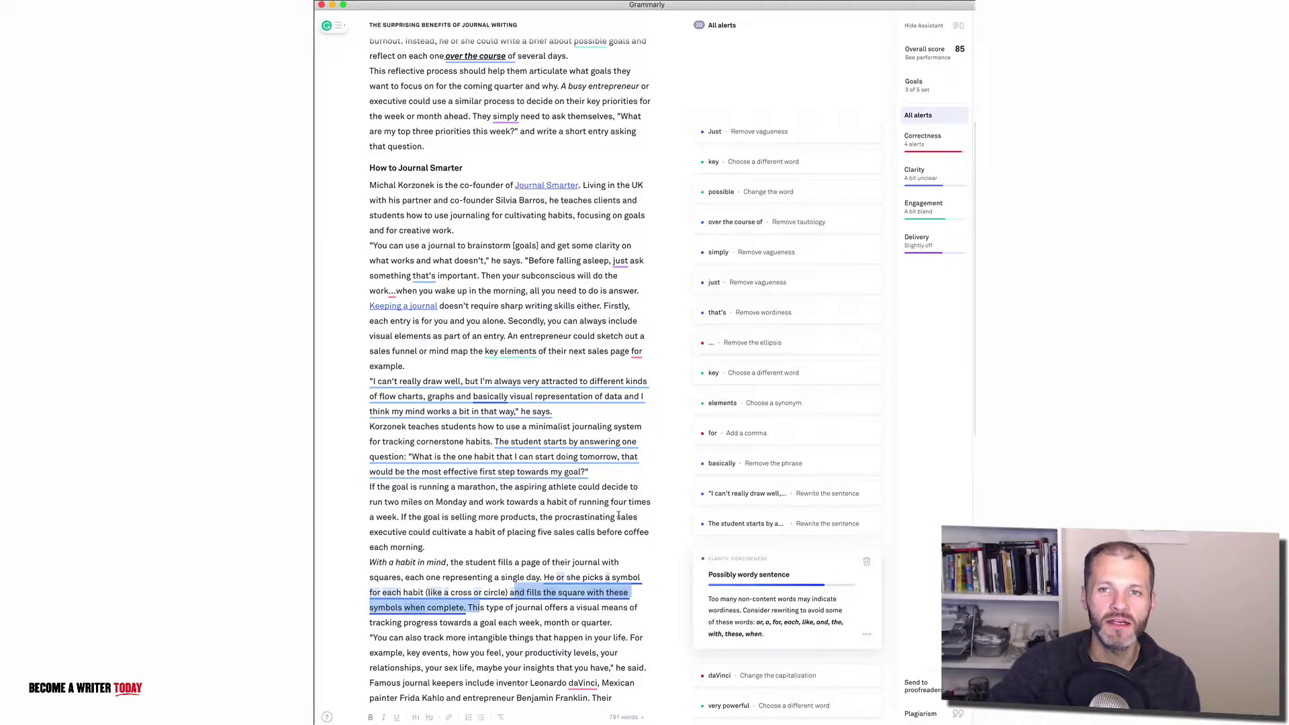
left_click(514, 592)
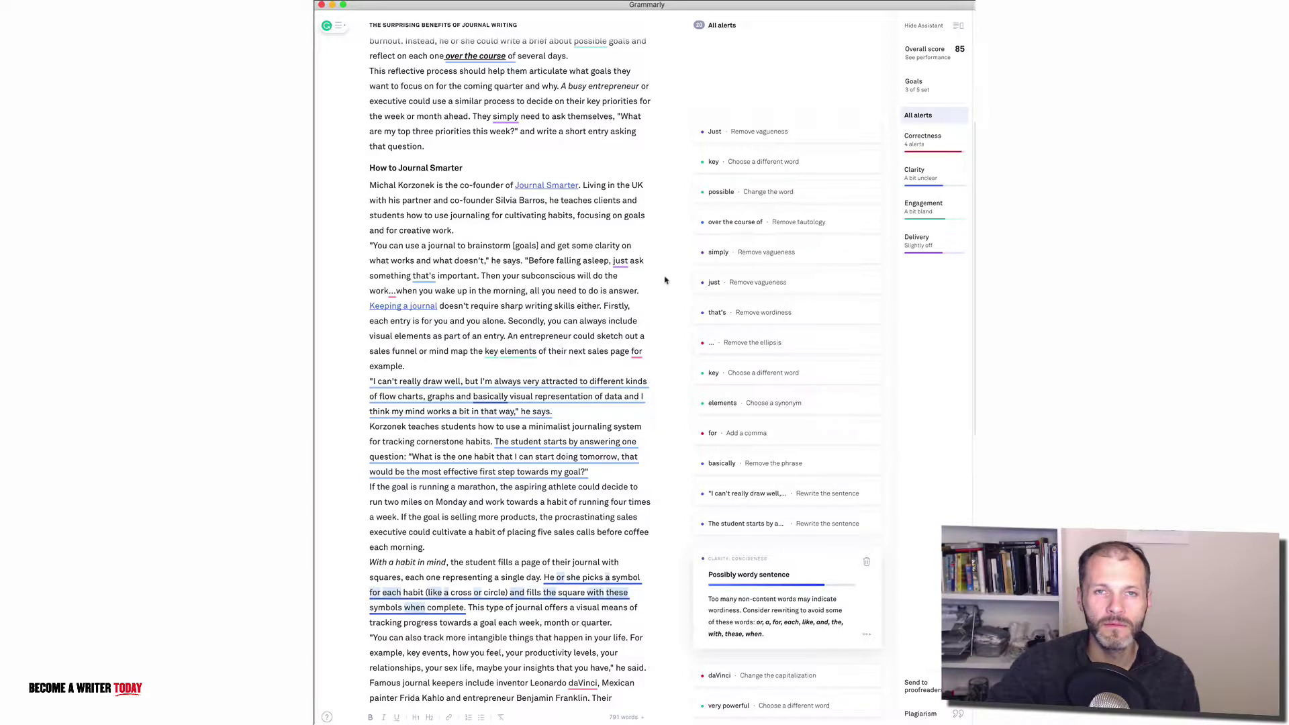
Step: Change the domain goal to Academic and apply the goals
left_click(928, 88)
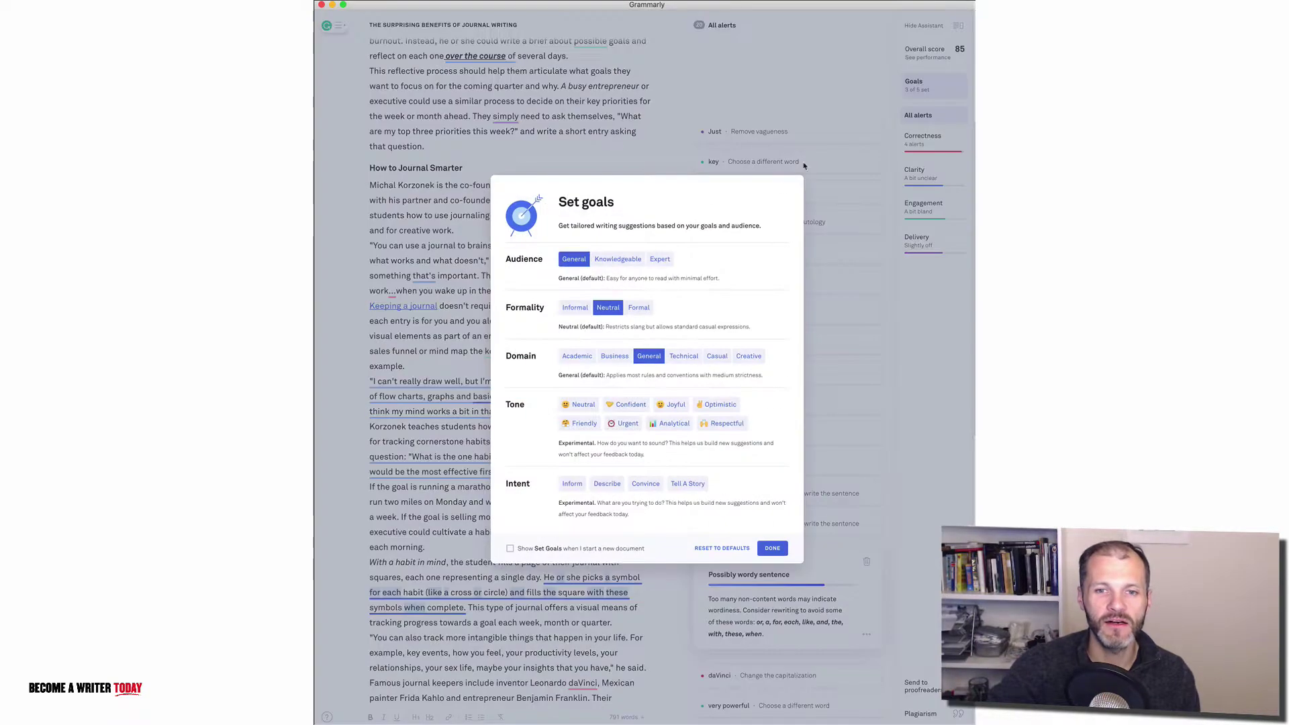
left_click(579, 356)
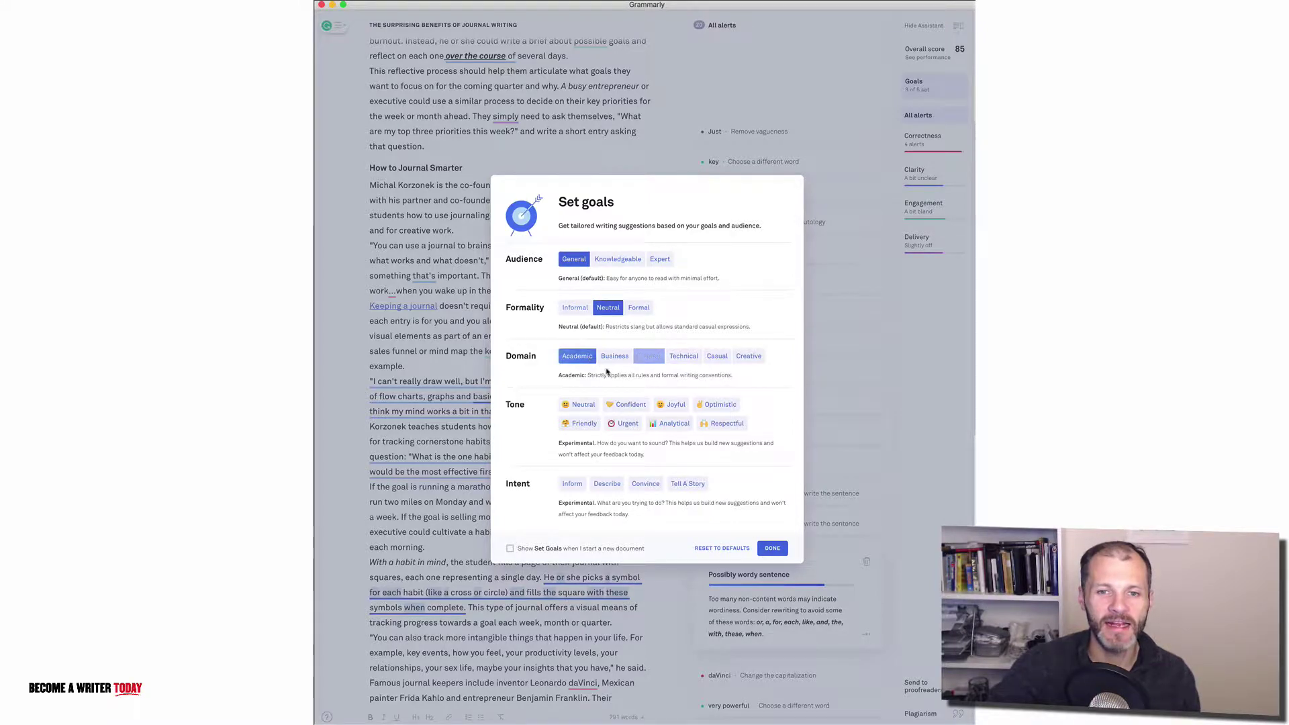
left_click(774, 548)
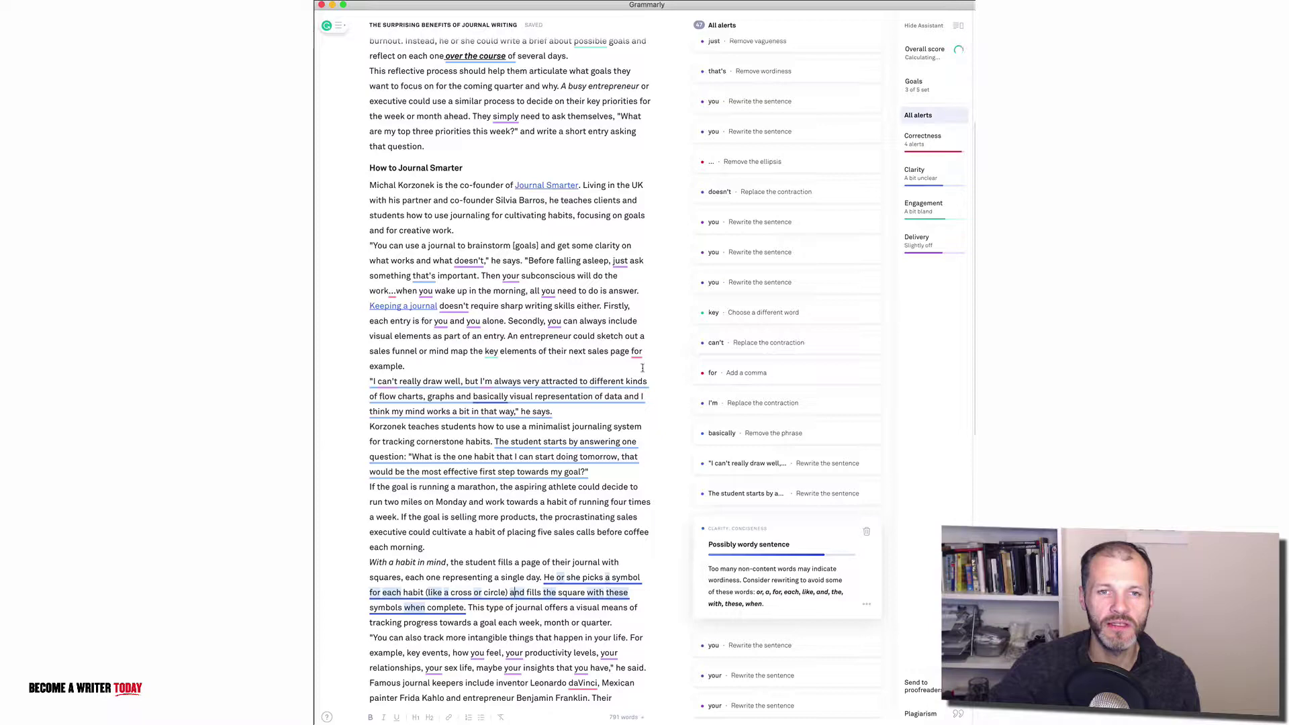
Step: Review the formality alerts expanding It's to 'It is' and they'd to 'they would'
scroll(643, 368, "up", 4)
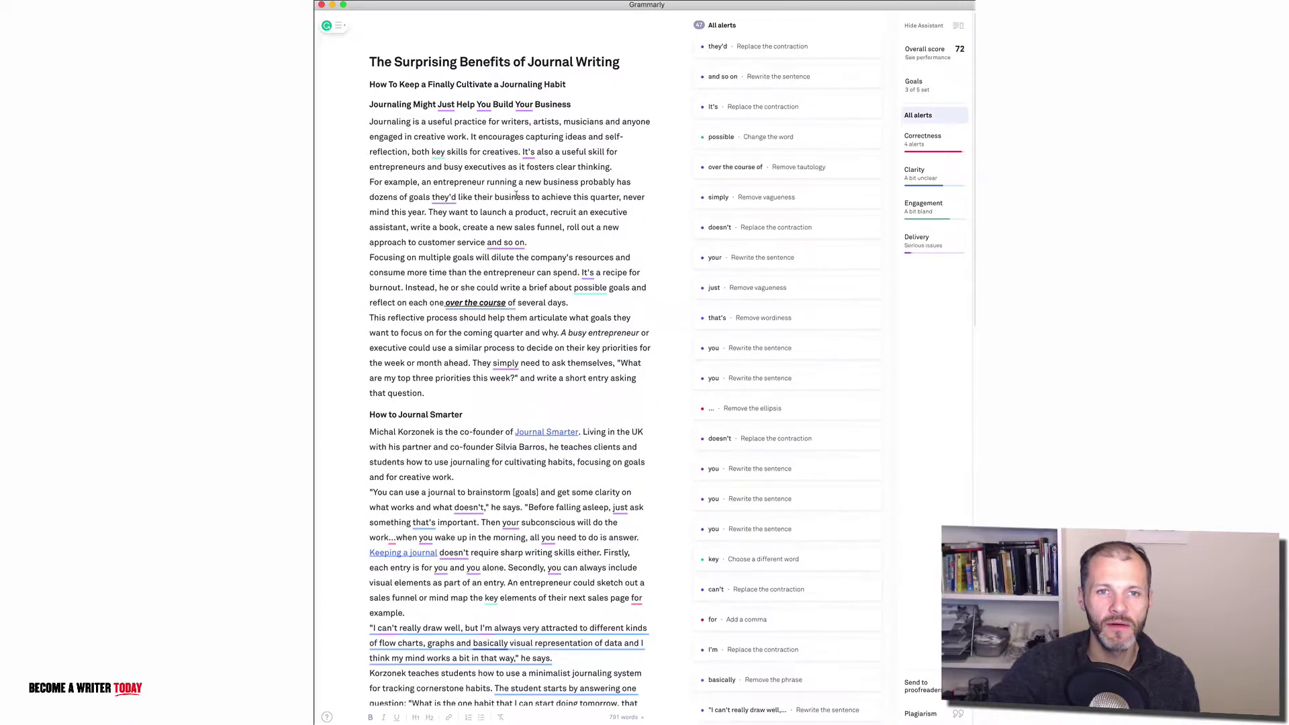
left_click(530, 152)
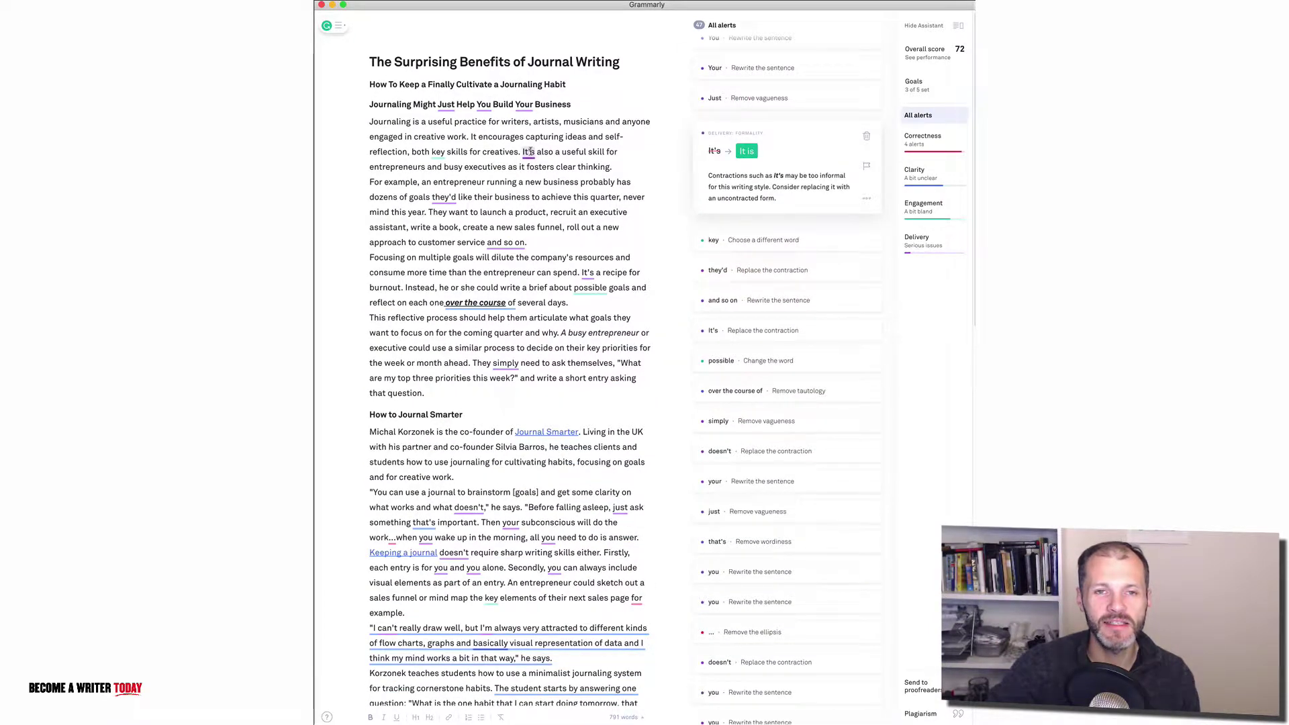
left_click_drag(522, 152, 537, 152)
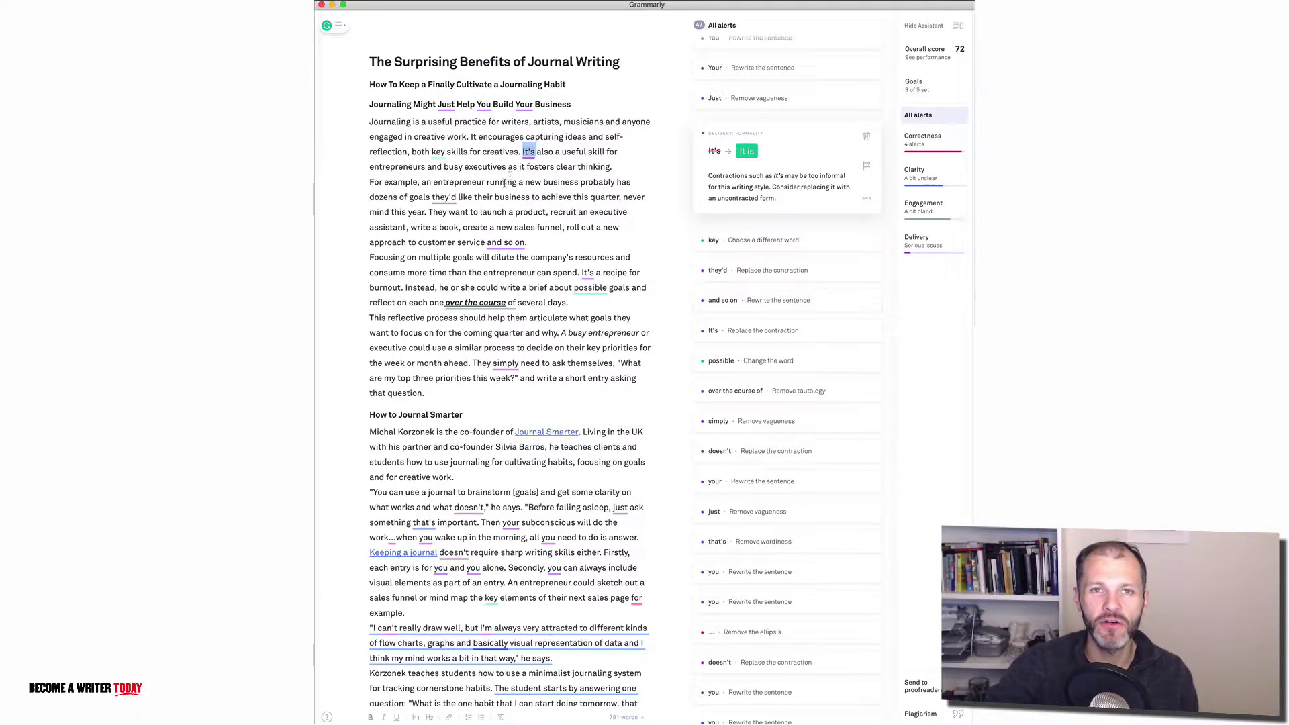
left_click(449, 198)
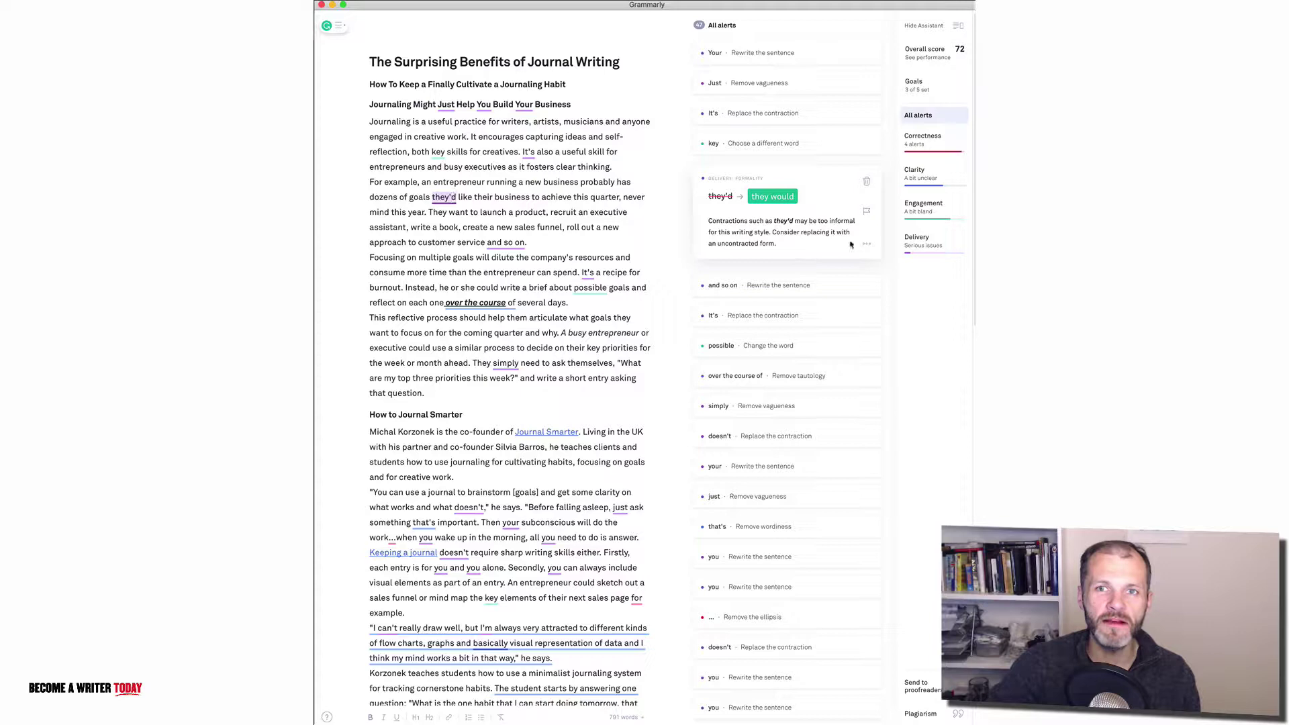
Step: Change the domain goal to Business and apply the goals
left_click(915, 85)
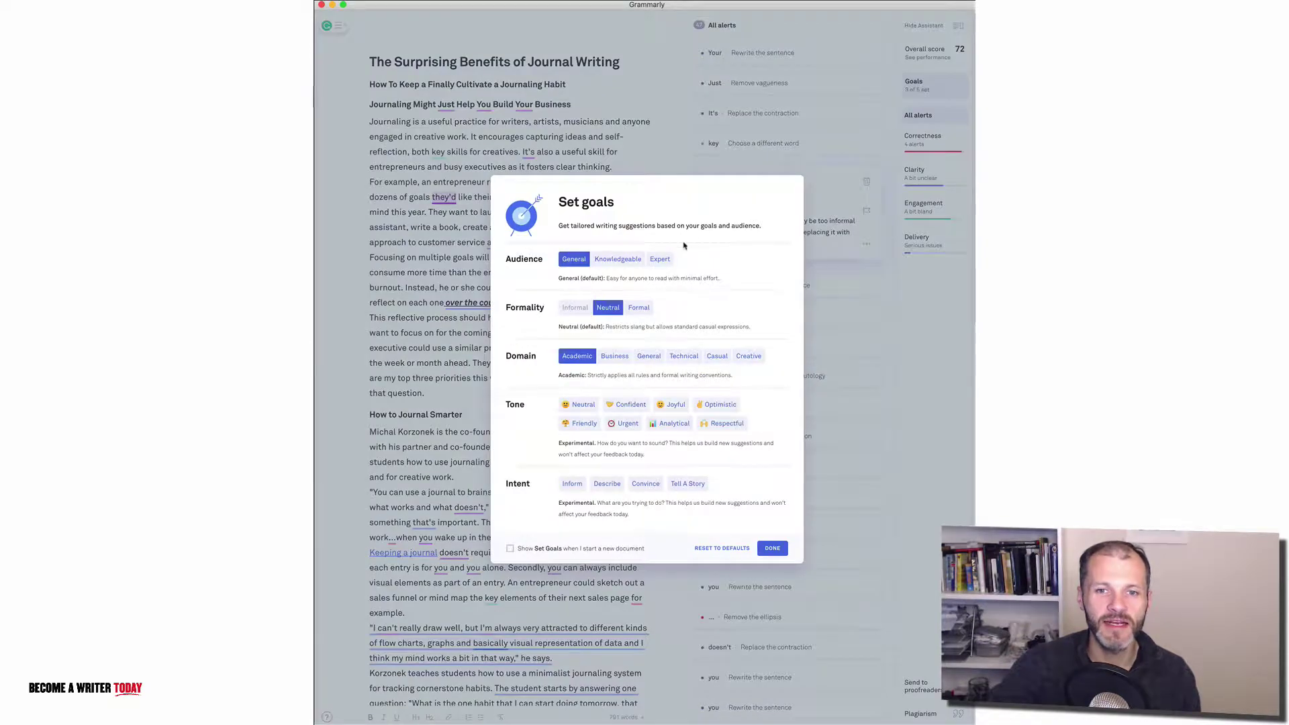
left_click(614, 356)
left_click(772, 548)
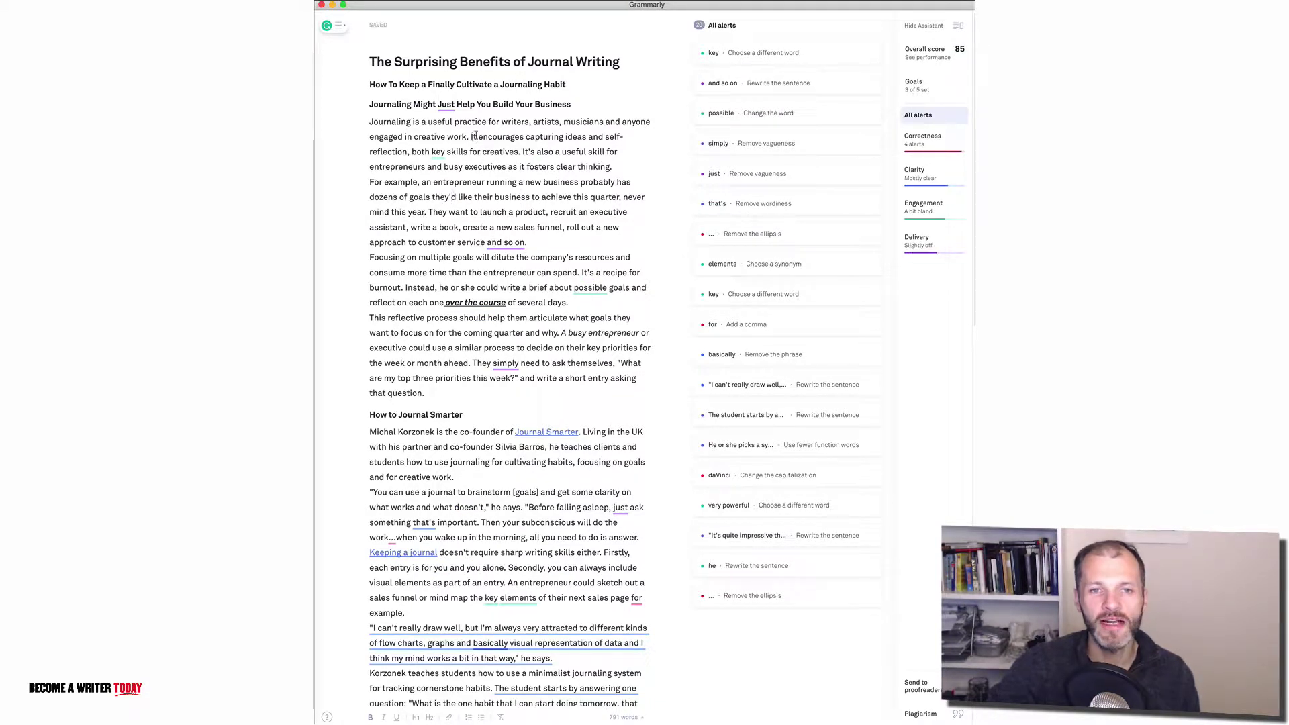
Step: Review the Business alerts on 'and so on' and on removing 'just'
left_click(497, 243)
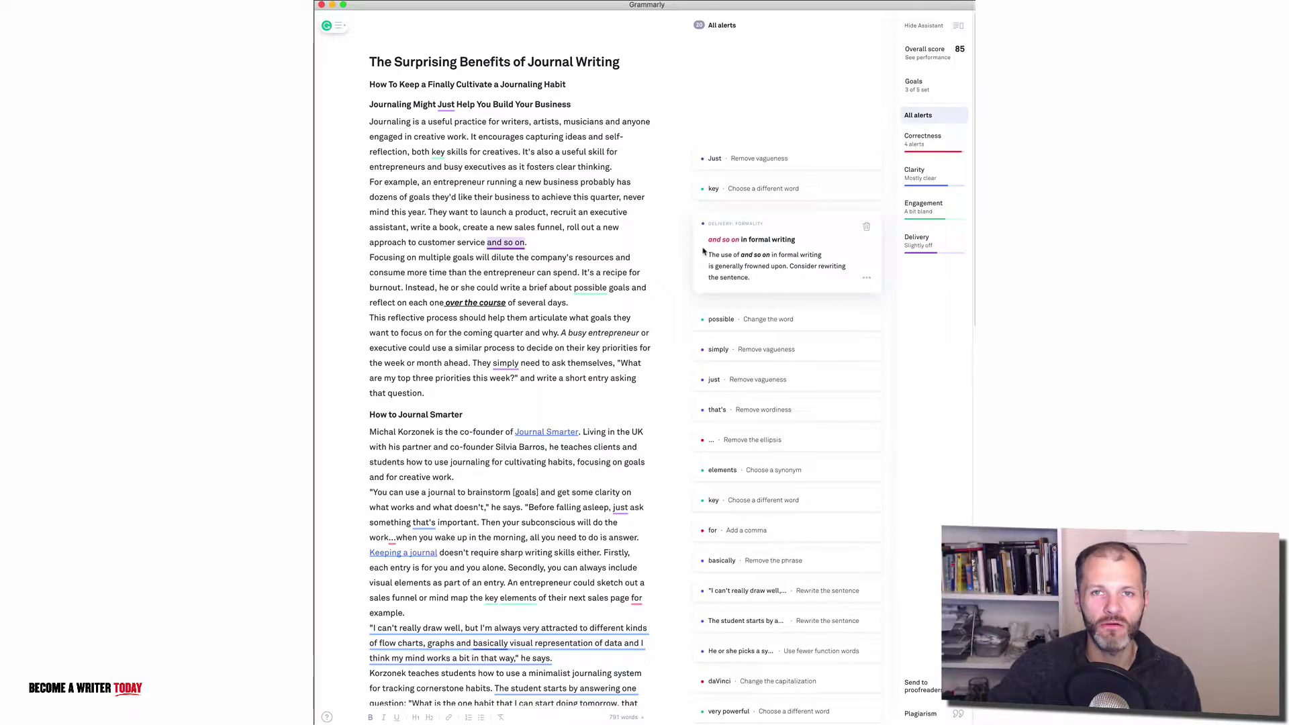
left_click_drag(527, 241, 487, 243)
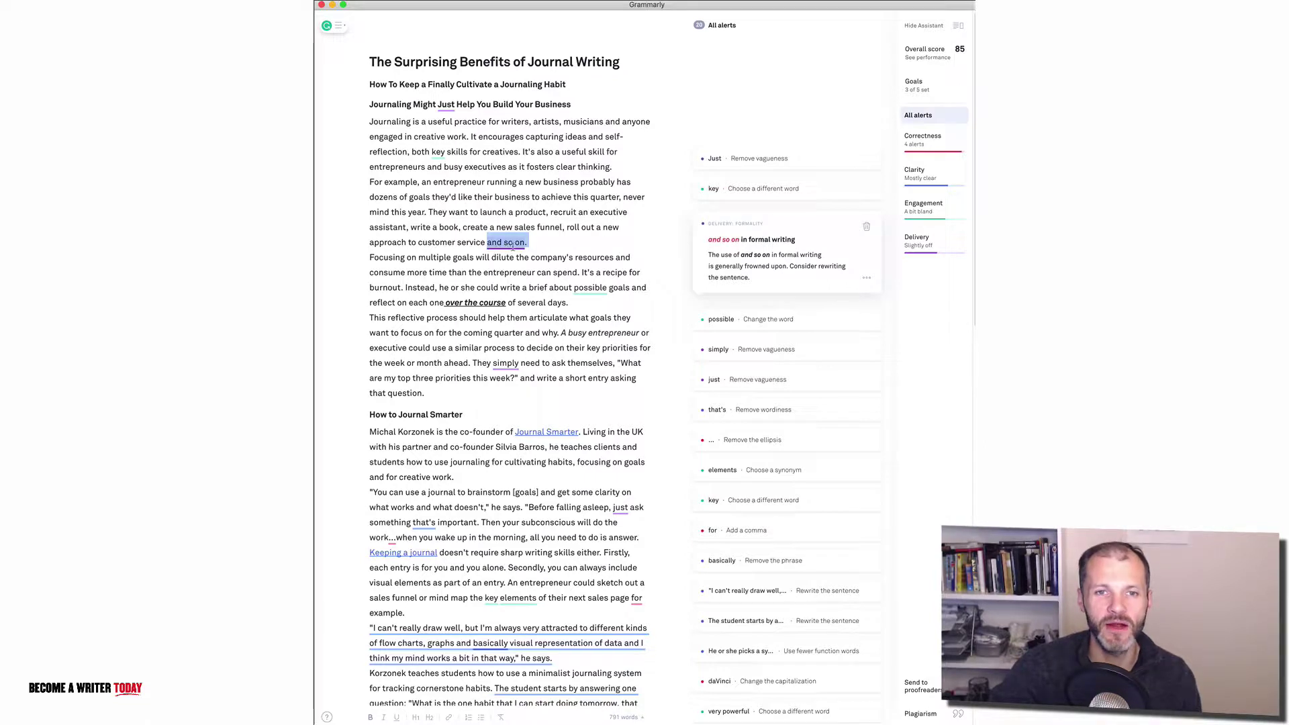
left_click(621, 508)
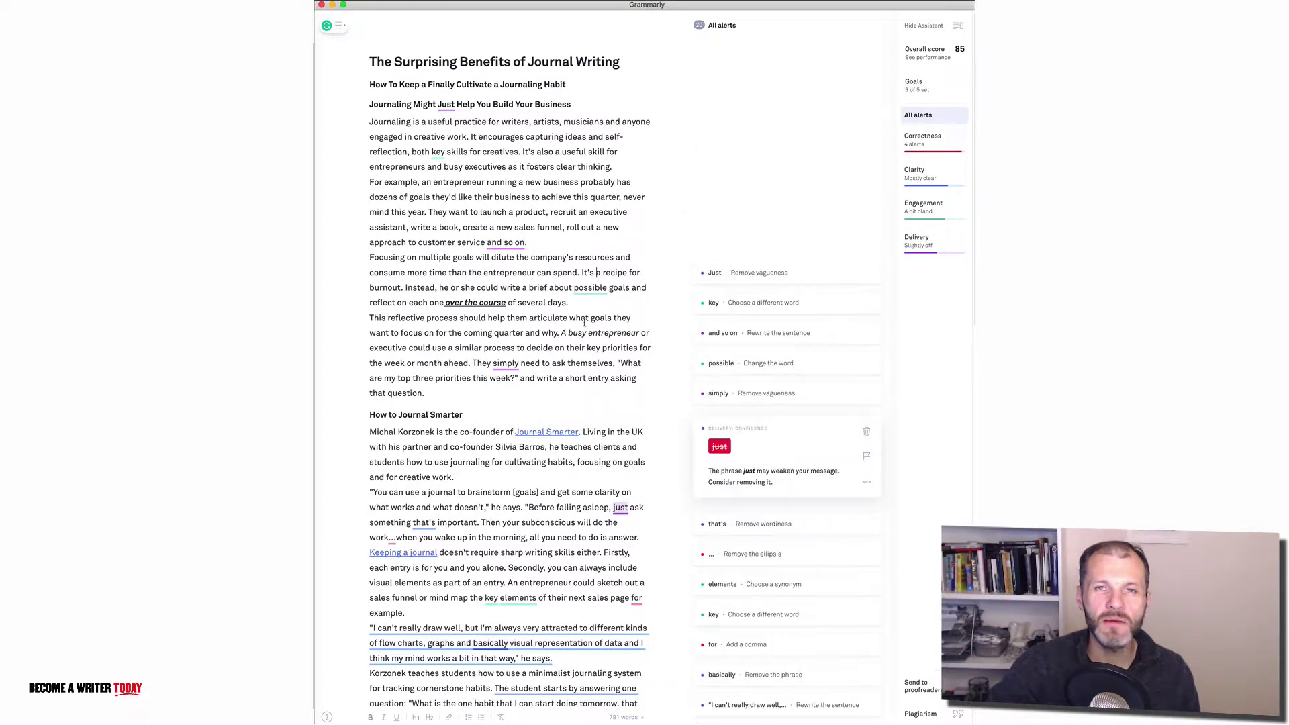
left_click(932, 91)
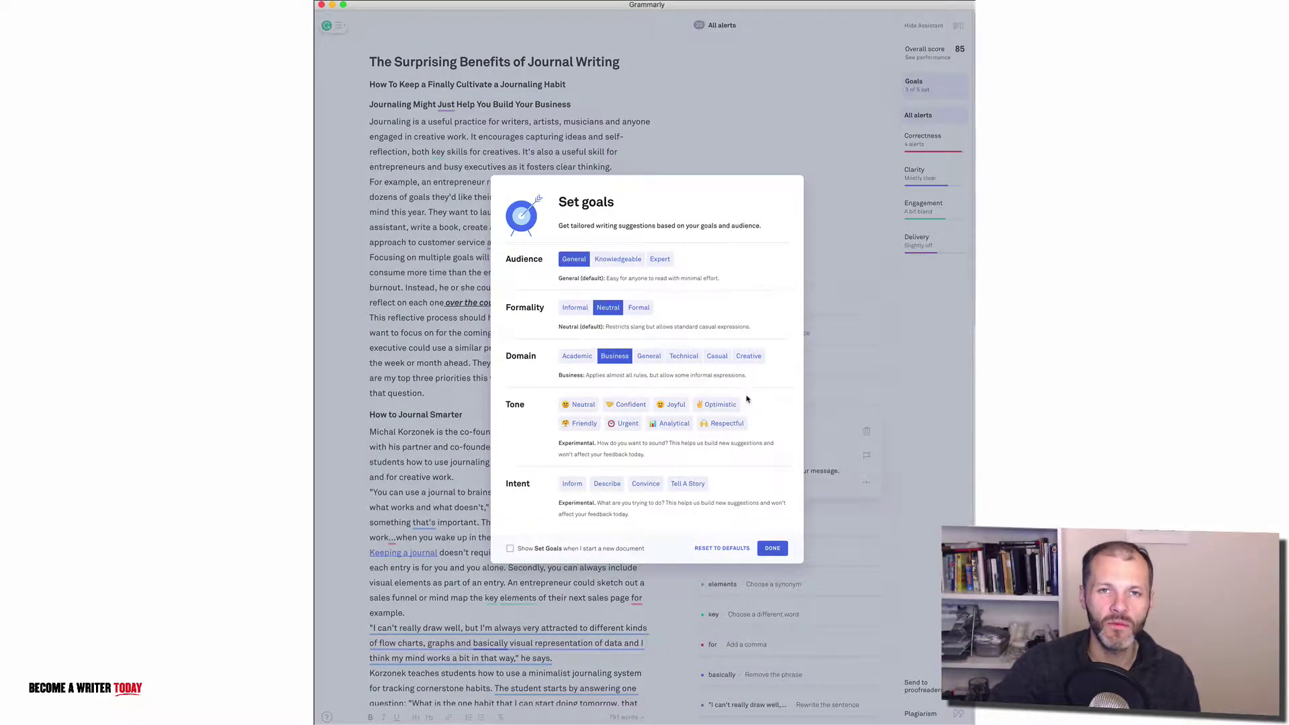
Step: Set the domain goal to Creative and recheck the 'and so on' phrase
left_click(754, 358)
left_click(772, 548)
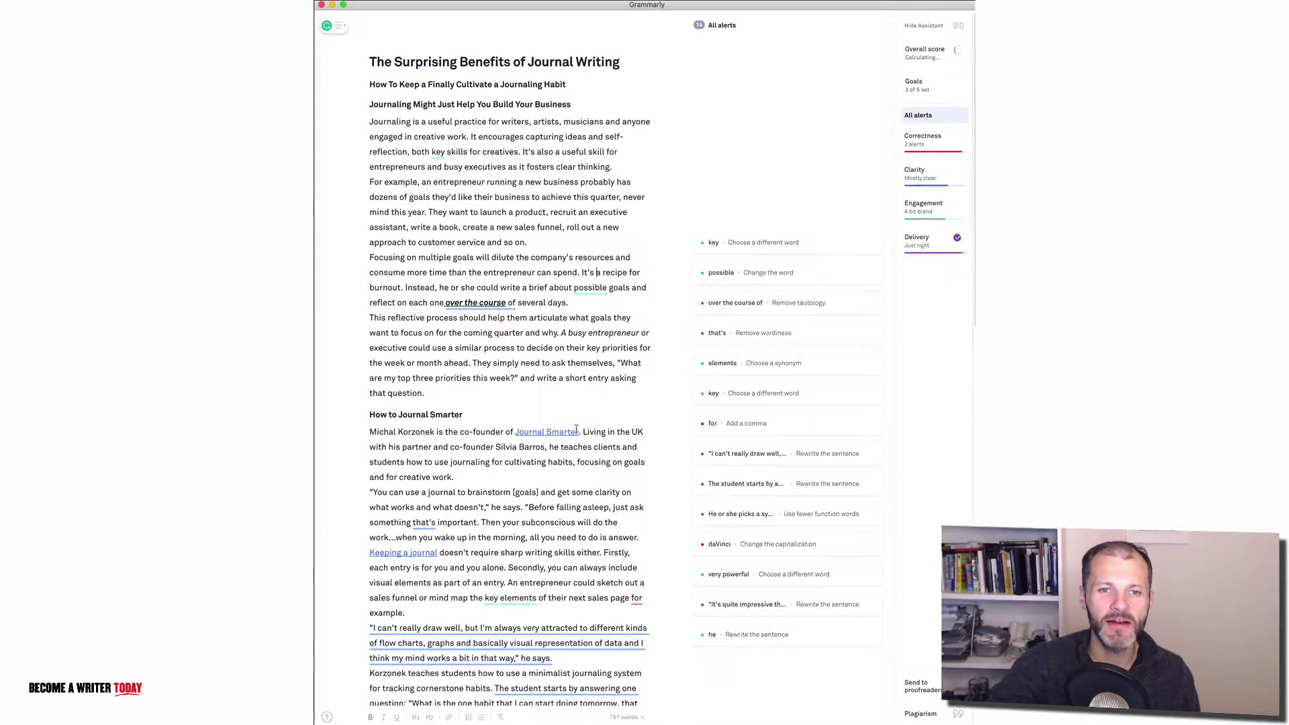
left_click_drag(488, 243, 531, 243)
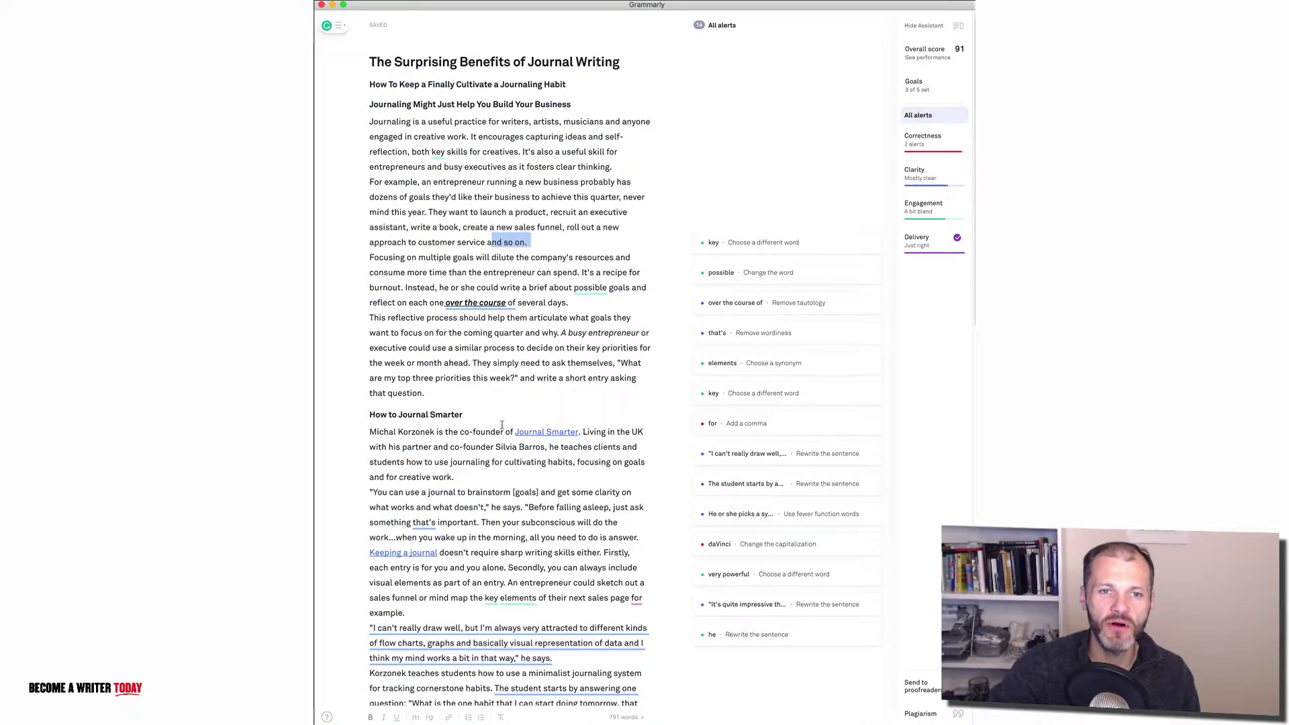
scroll(573, 244, "down", 1)
left_click_drag(481, 222, 533, 225)
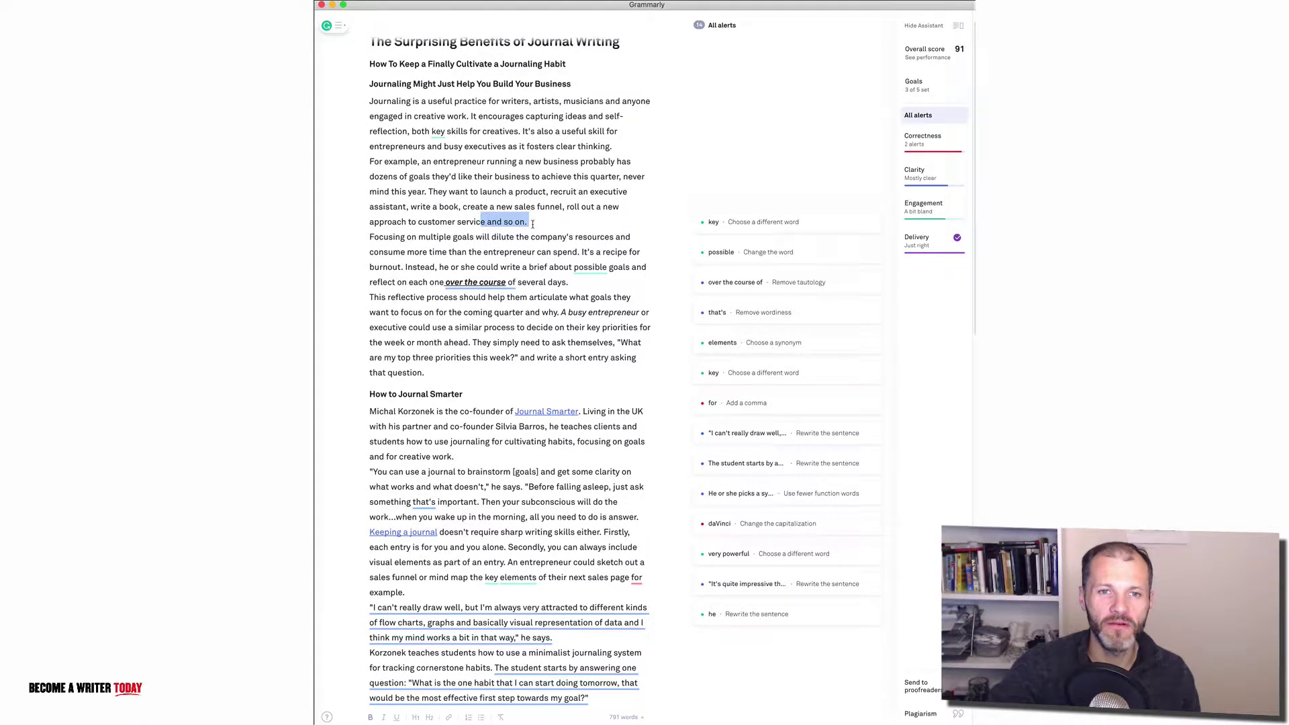
Step: Set the domain to Technical and read the future-tense alerts on 'will dilute' and 'will do'
left_click(915, 85)
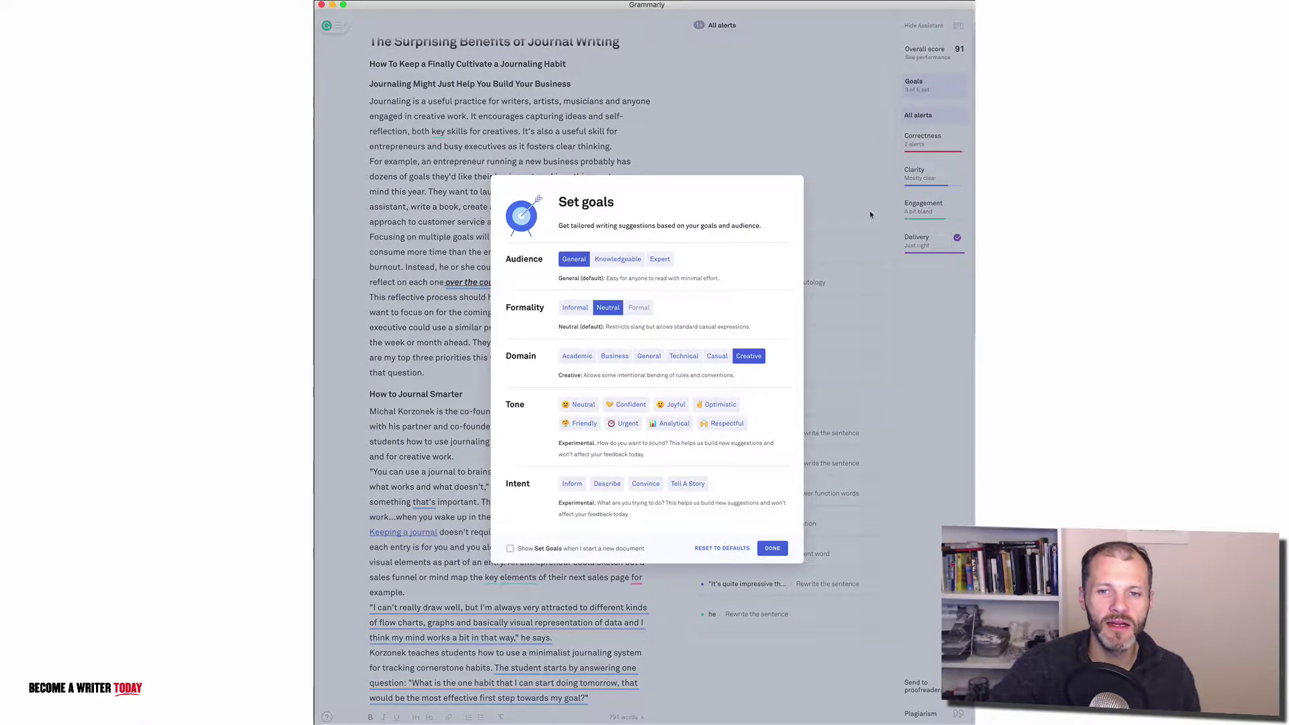
left_click(693, 357)
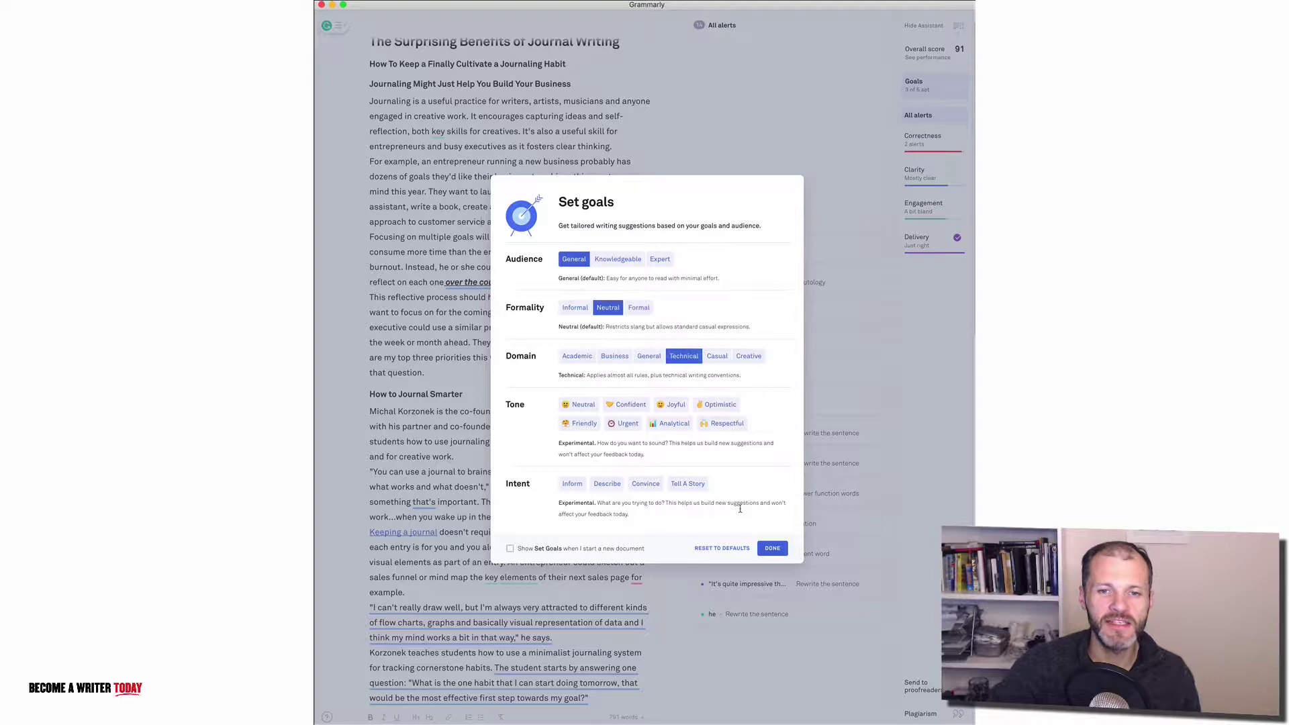
left_click(772, 551)
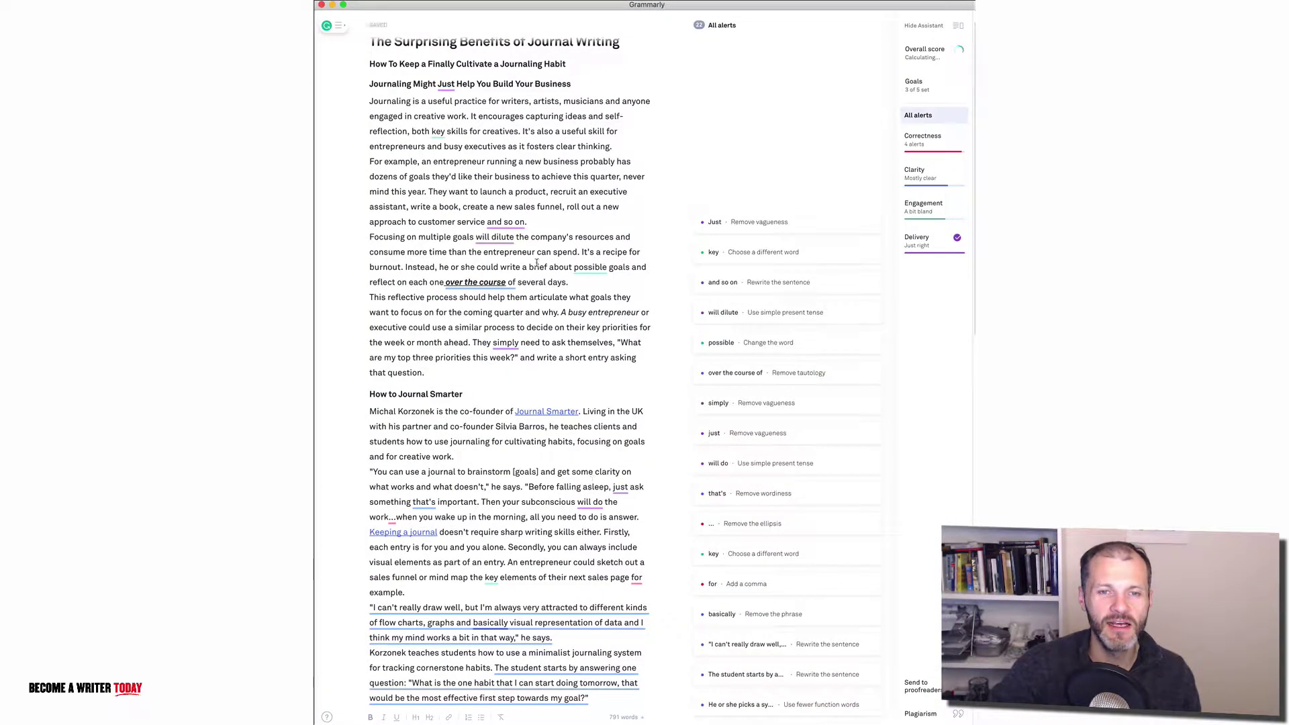
left_click(492, 236)
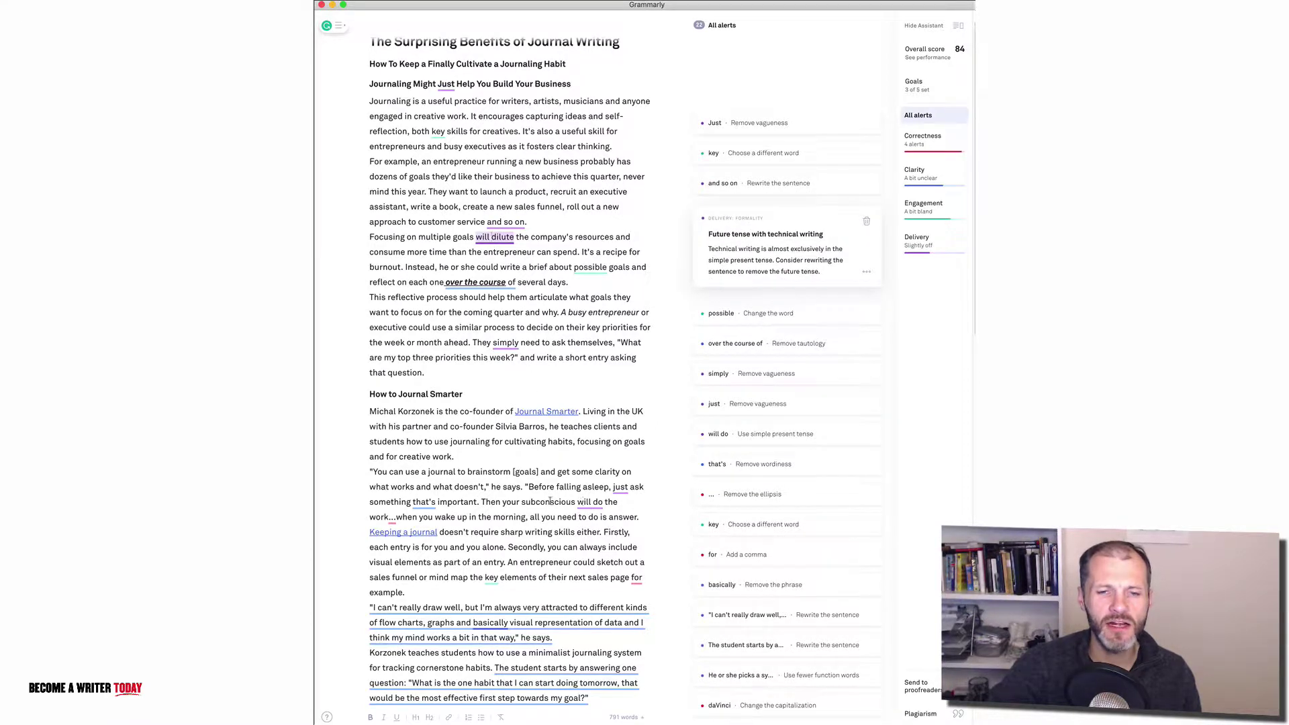
left_click(586, 501)
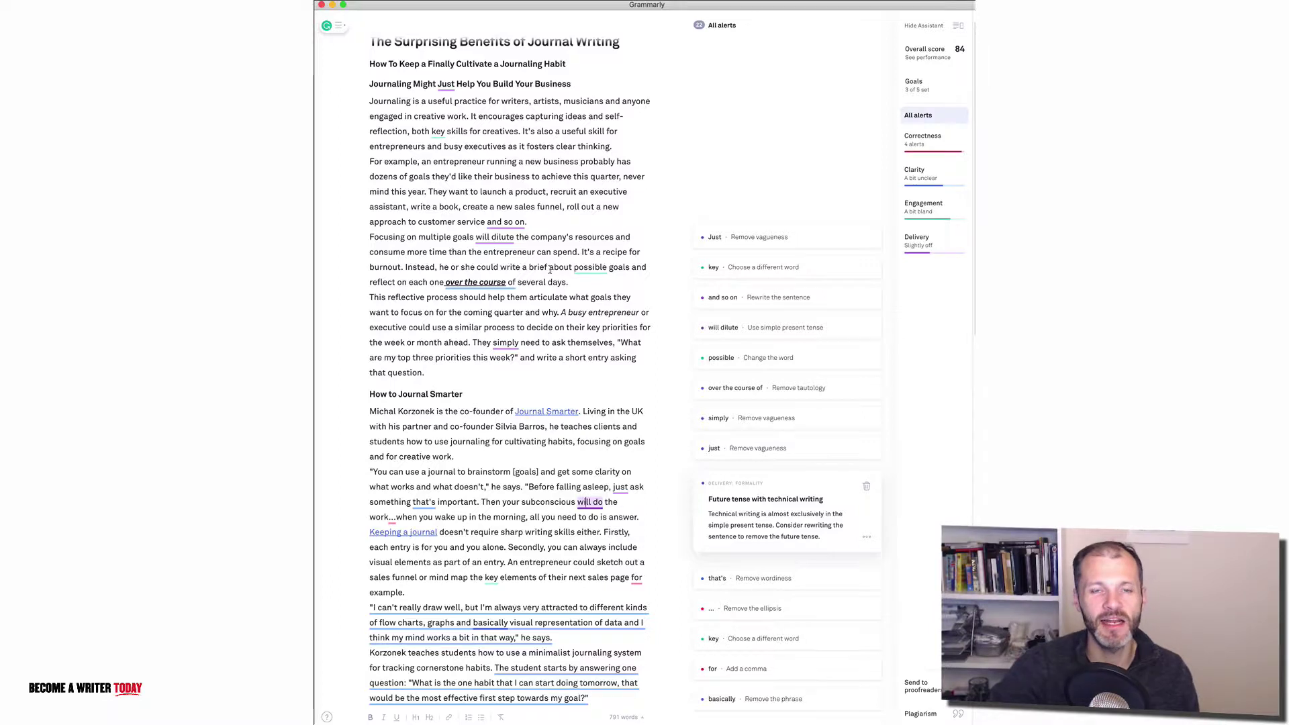
scroll(553, 273, "down", 1)
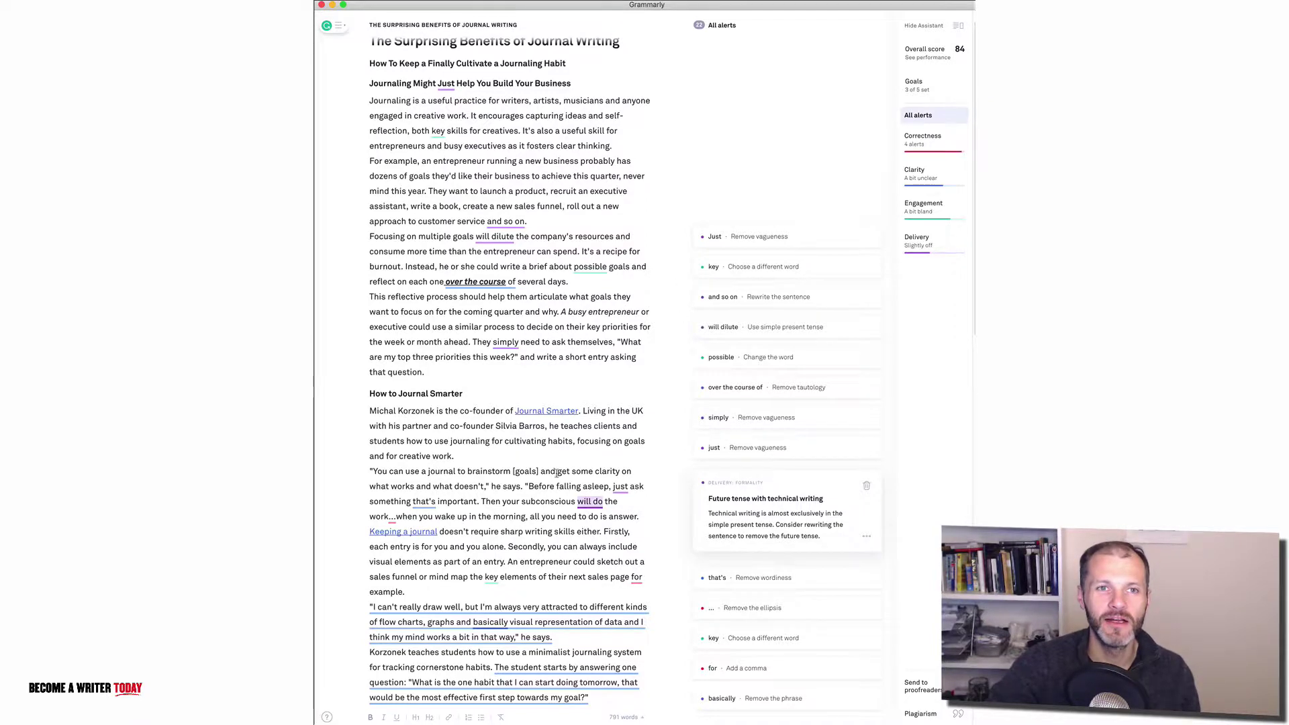
scroll(556, 473, "up", 1)
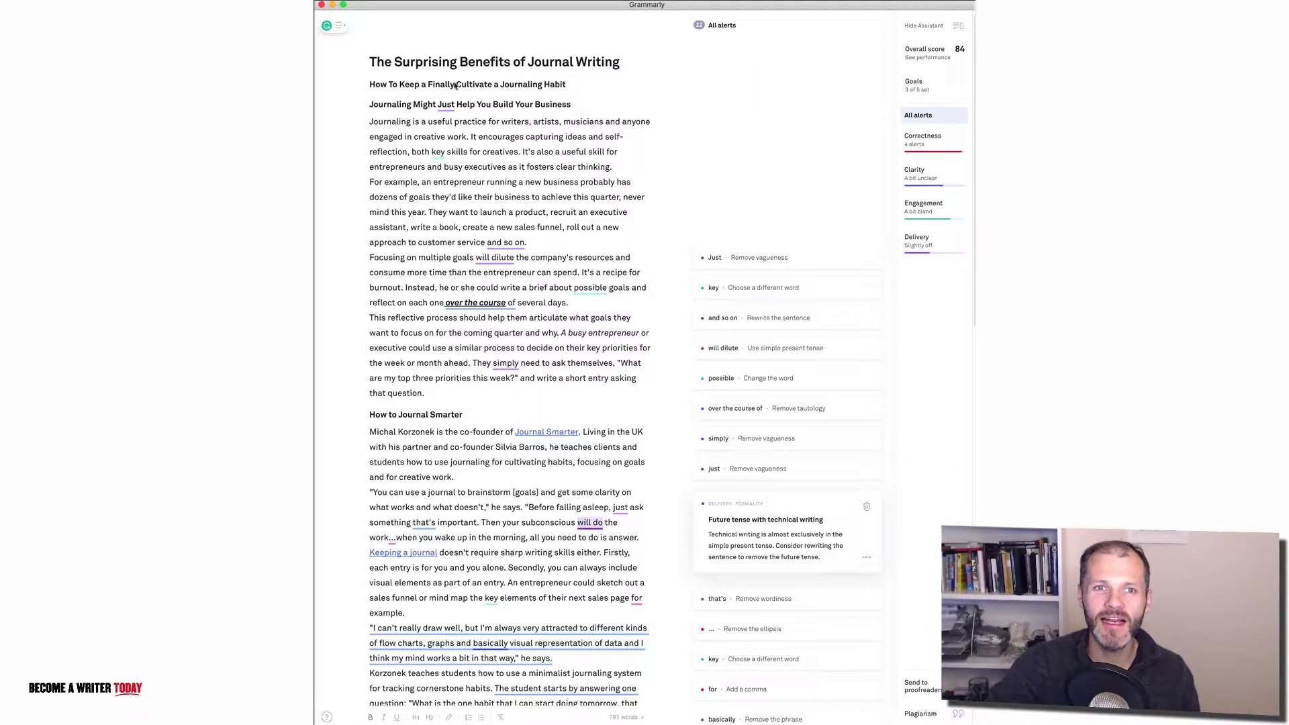
Step: Run a plagiarism check and open the journalsmarter.com source matching the quoted question (4%)
left_click(932, 717)
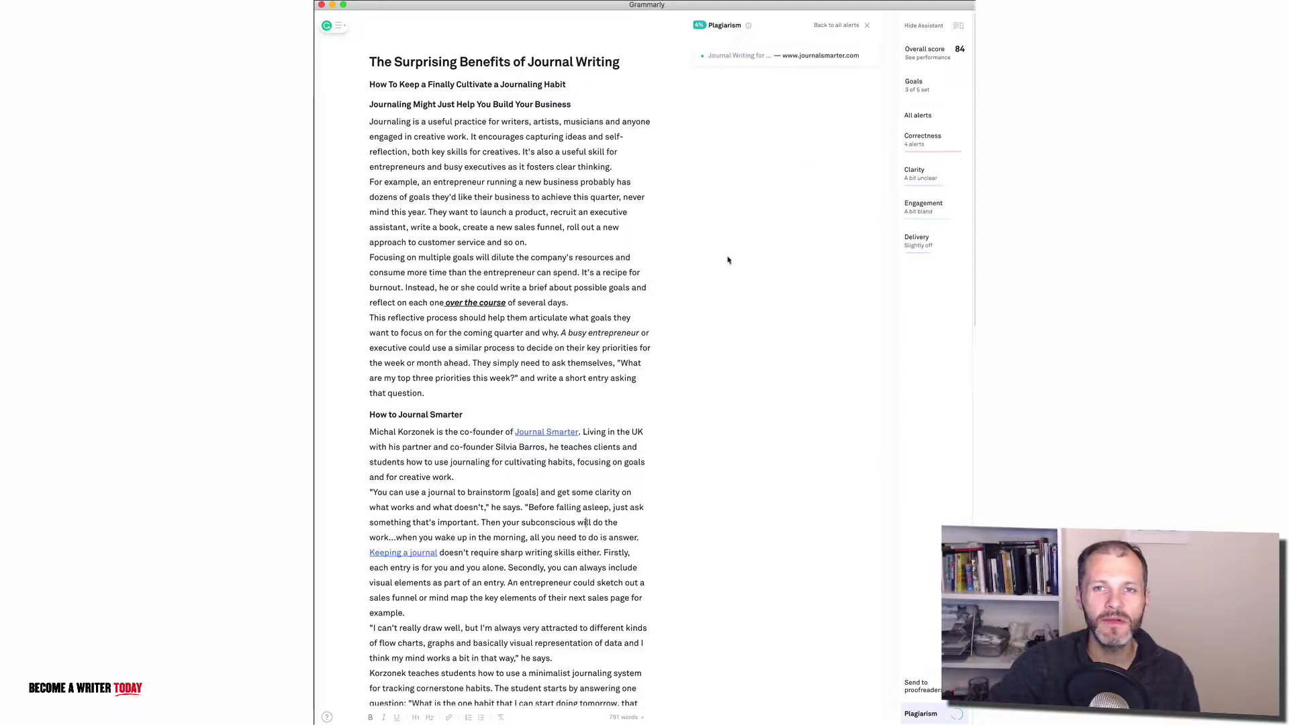
left_click(760, 66)
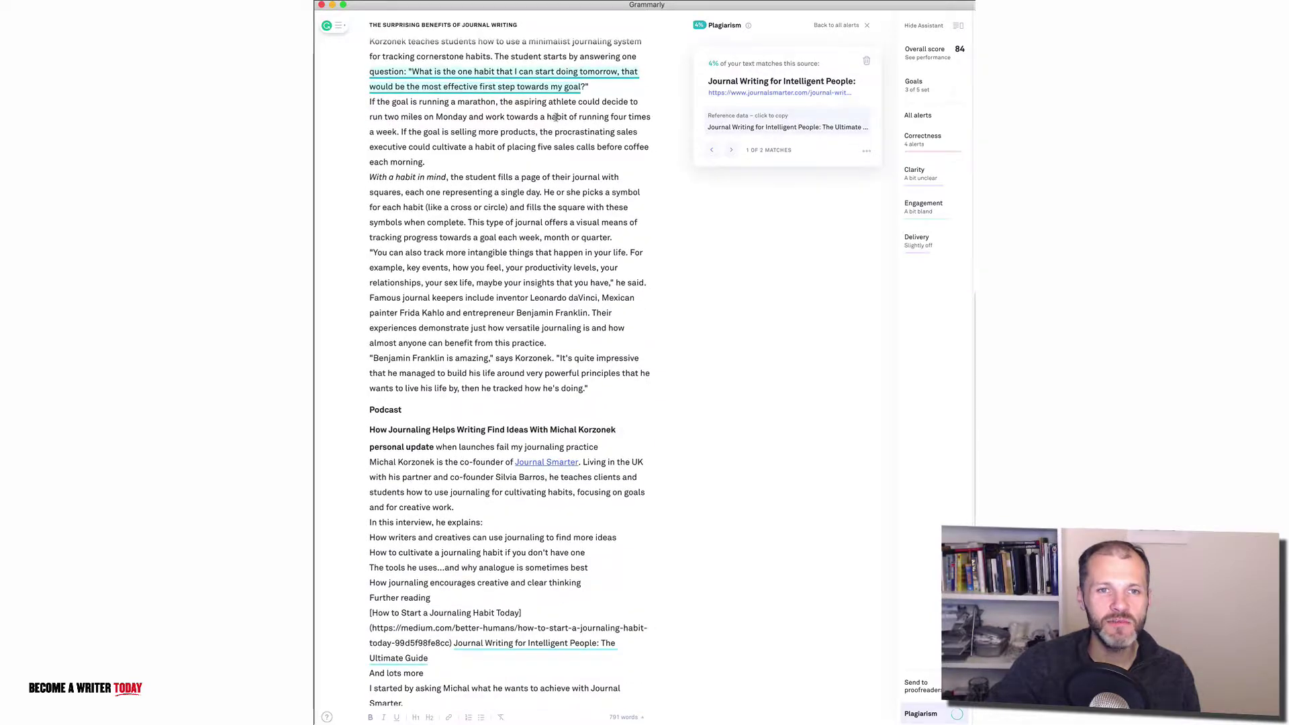
left_click_drag(416, 98, 602, 112)
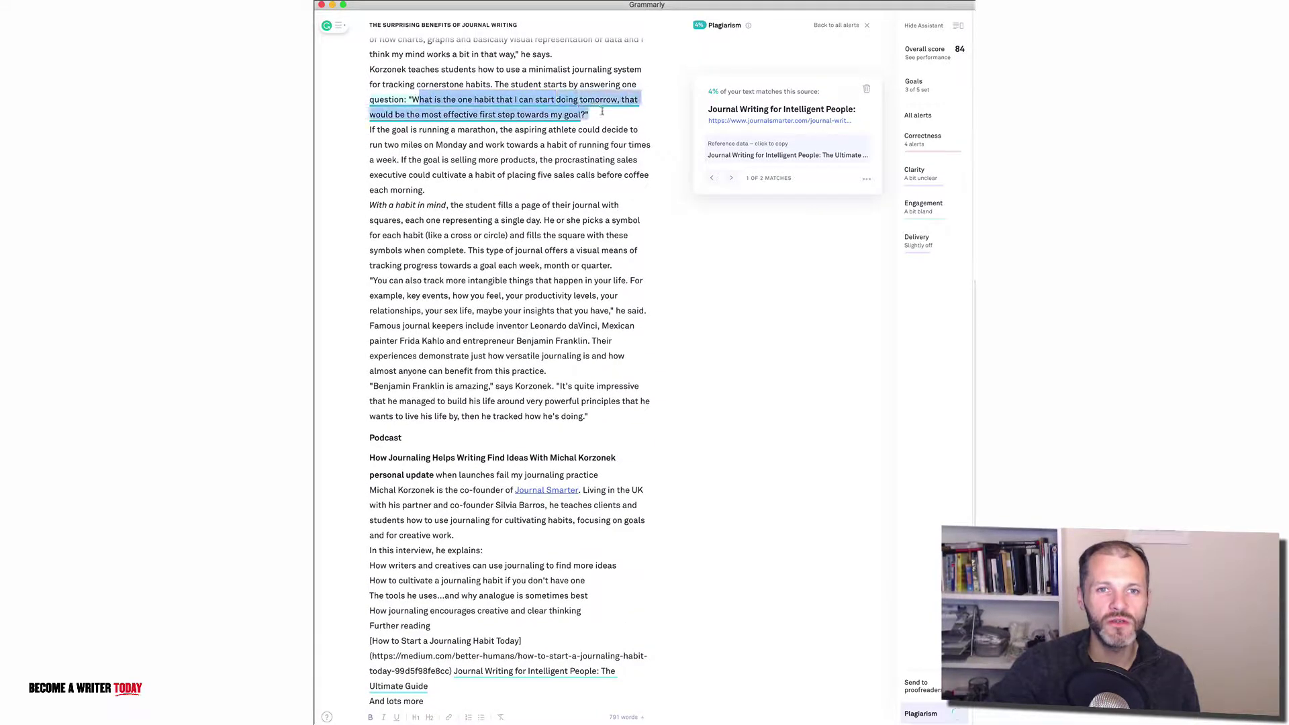
left_click(783, 122)
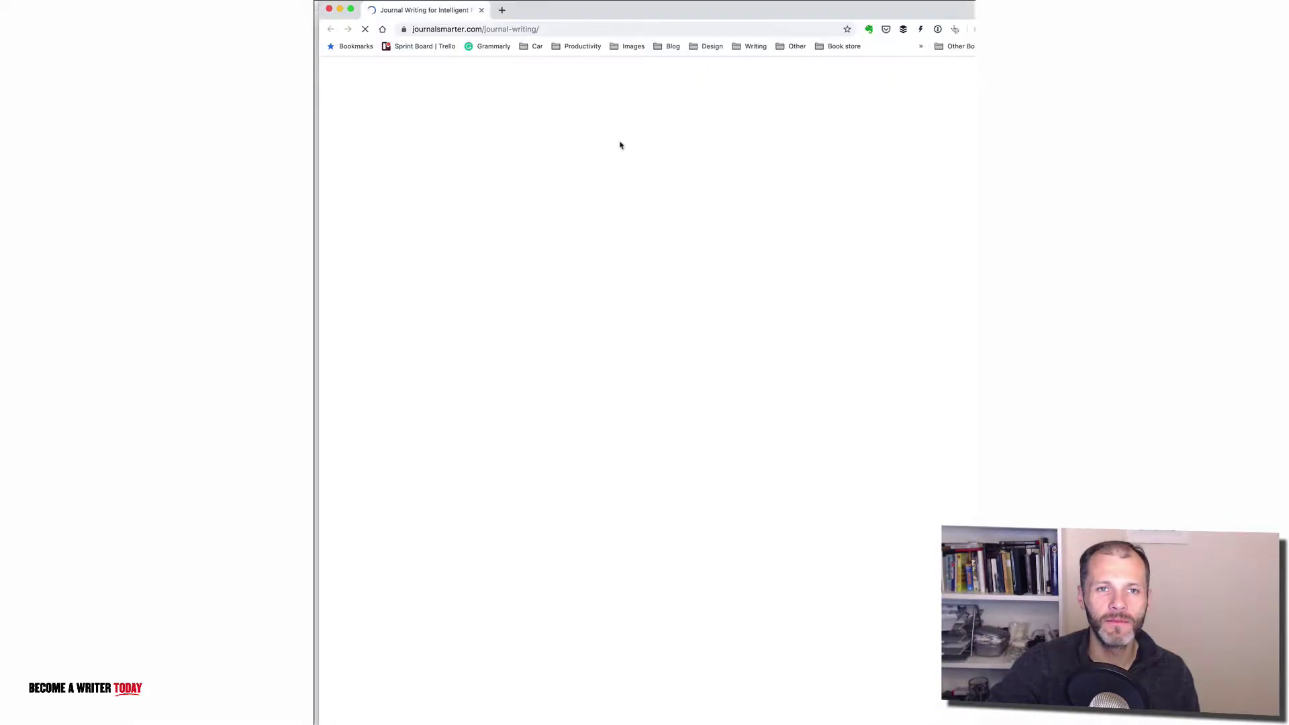
Step: Copy the quoted habit question from the article and search for it on journalsmarter.com
scroll(683, 354, "down", 5)
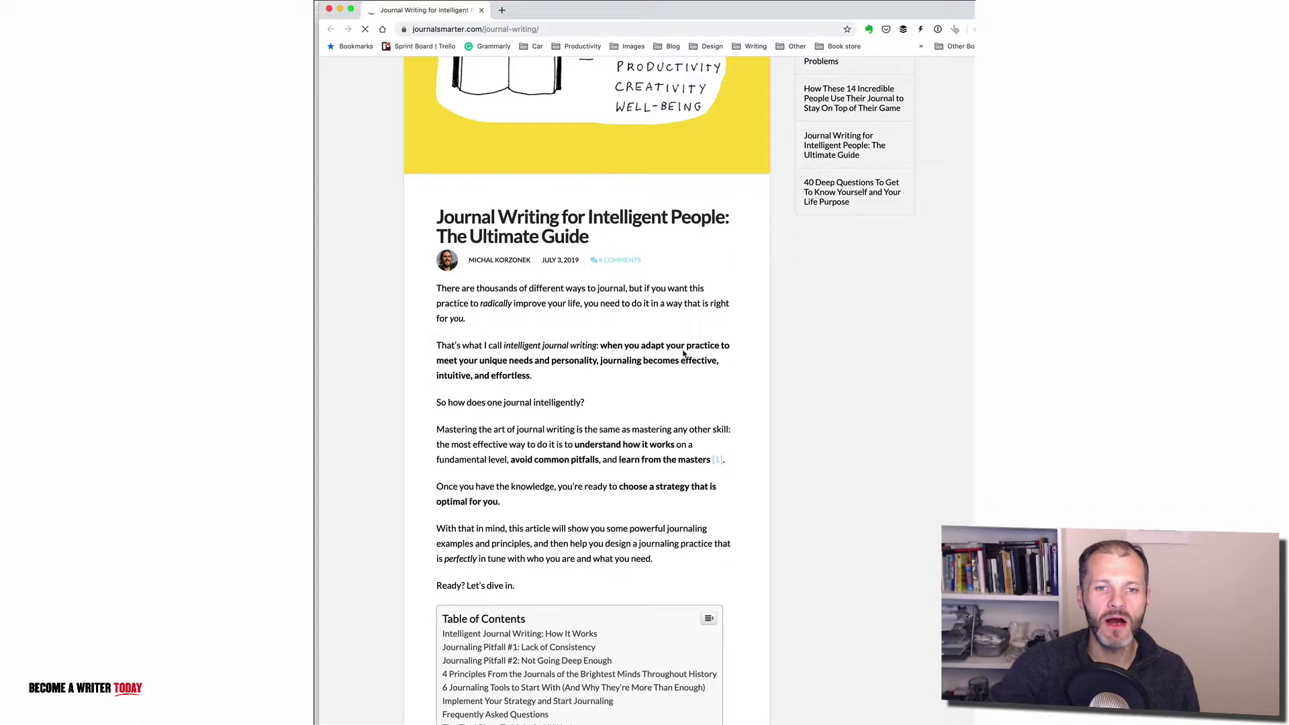
scroll(684, 354, "down", 10)
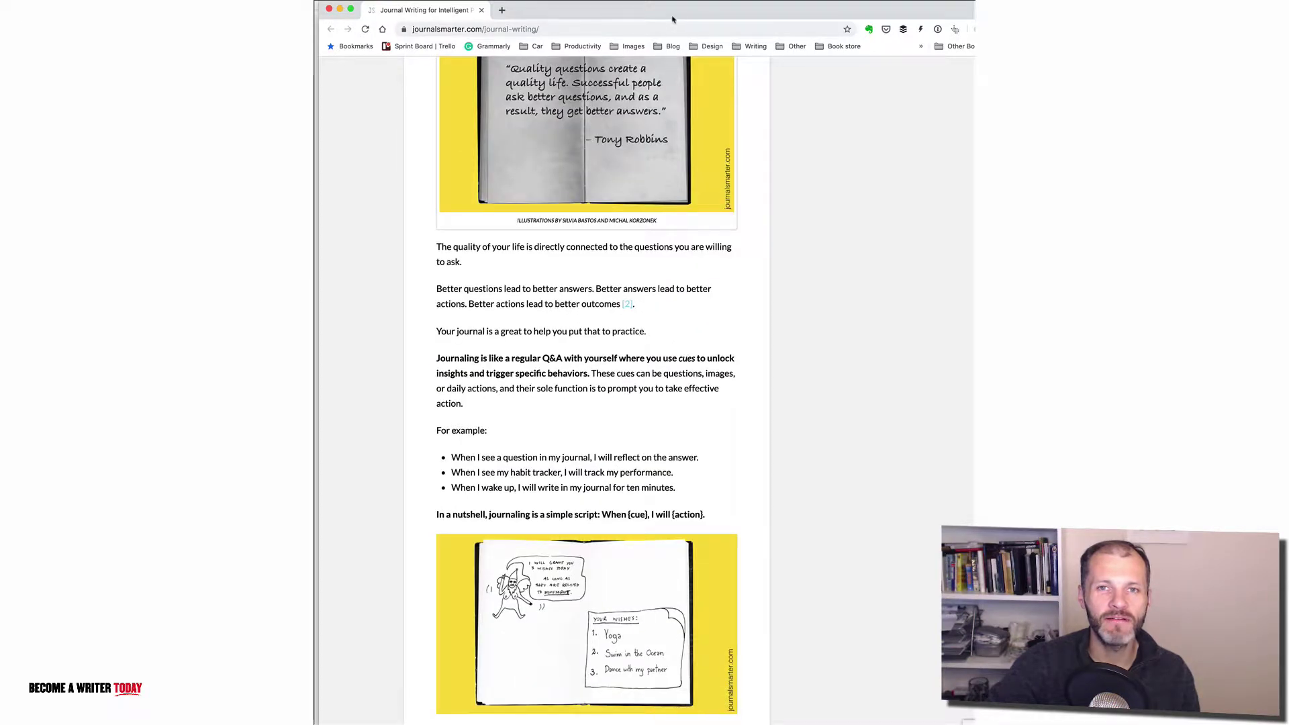
left_click_drag(672, 9, 801, 9)
key("super+Tab")
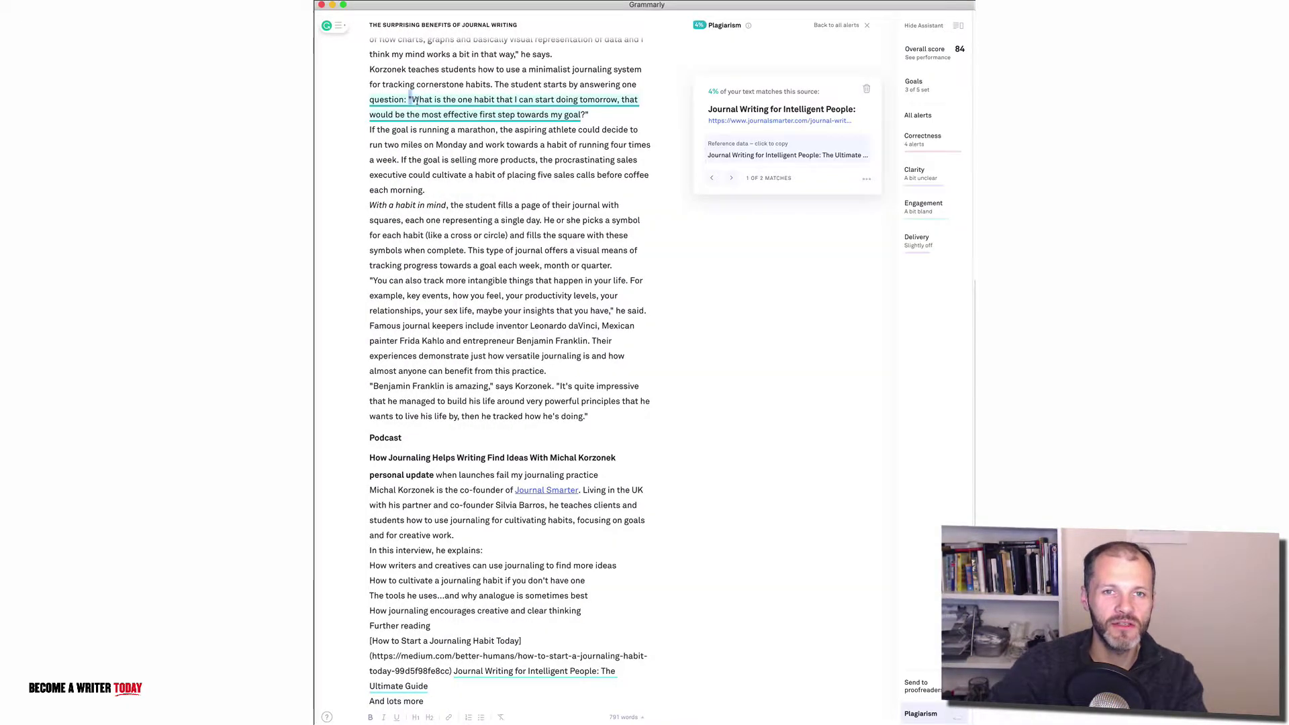
key("super+c")
key("super+Tab")
key("super+f")
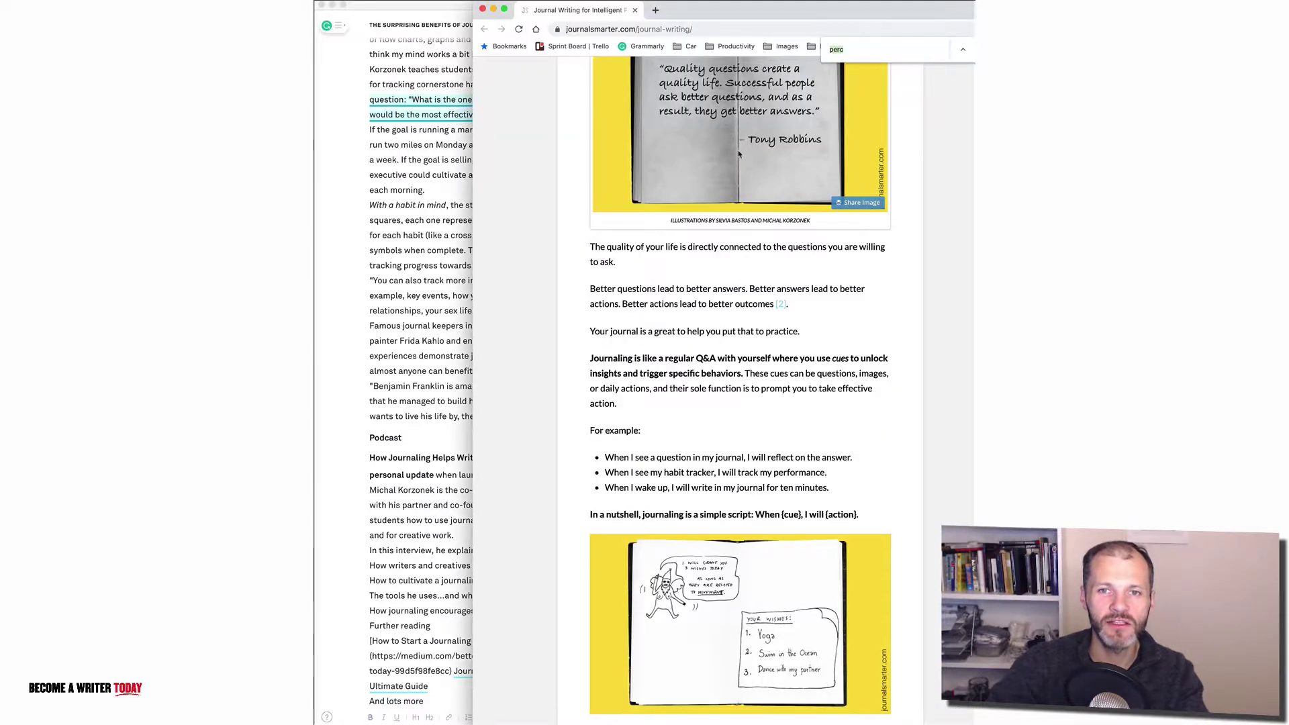
key("super+v")
Step: Search the page for 'first step', dismiss the signup popup, and select the matching question
key("super+a")
type("first step")
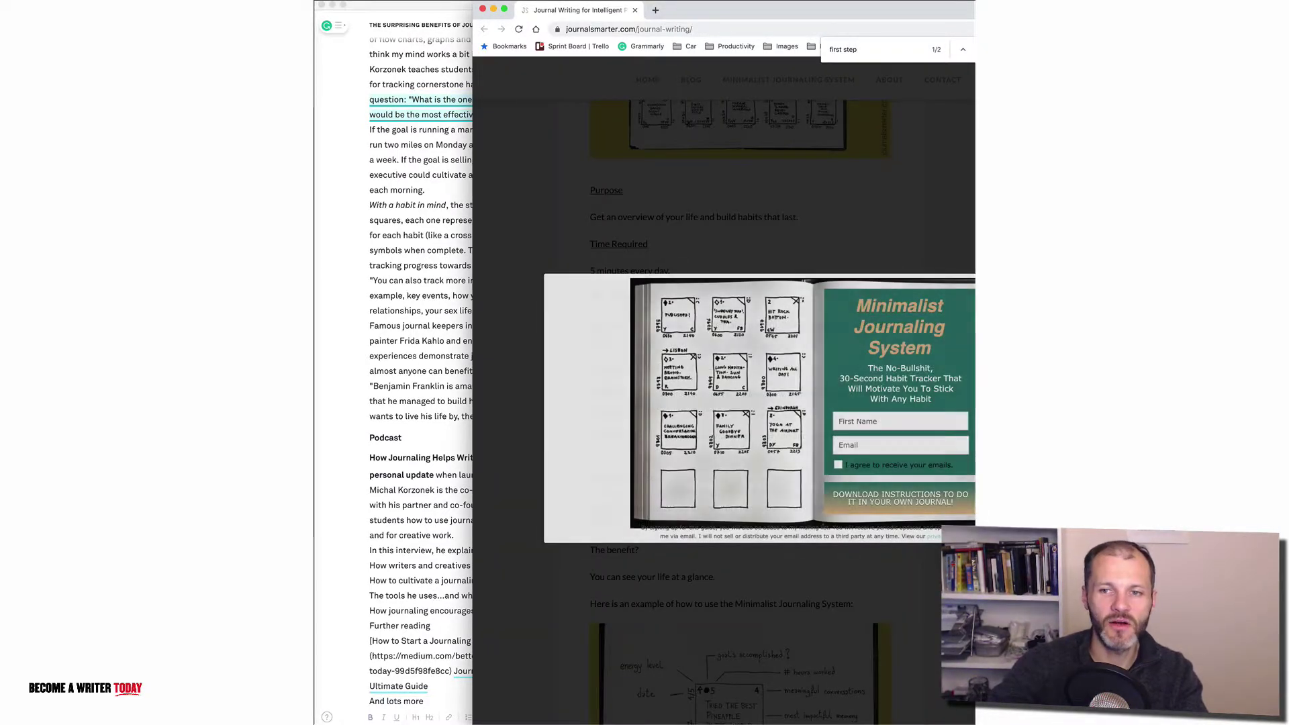
key("Escape")
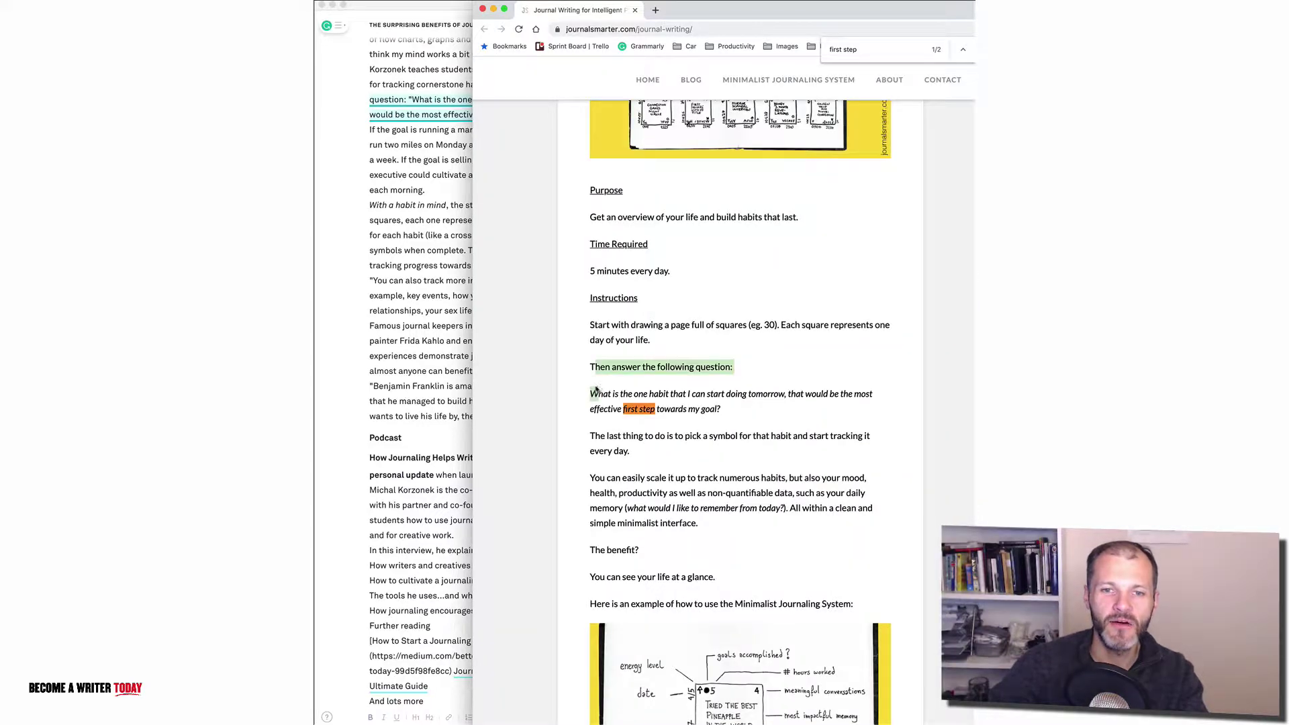
left_click_drag(589, 393, 747, 417)
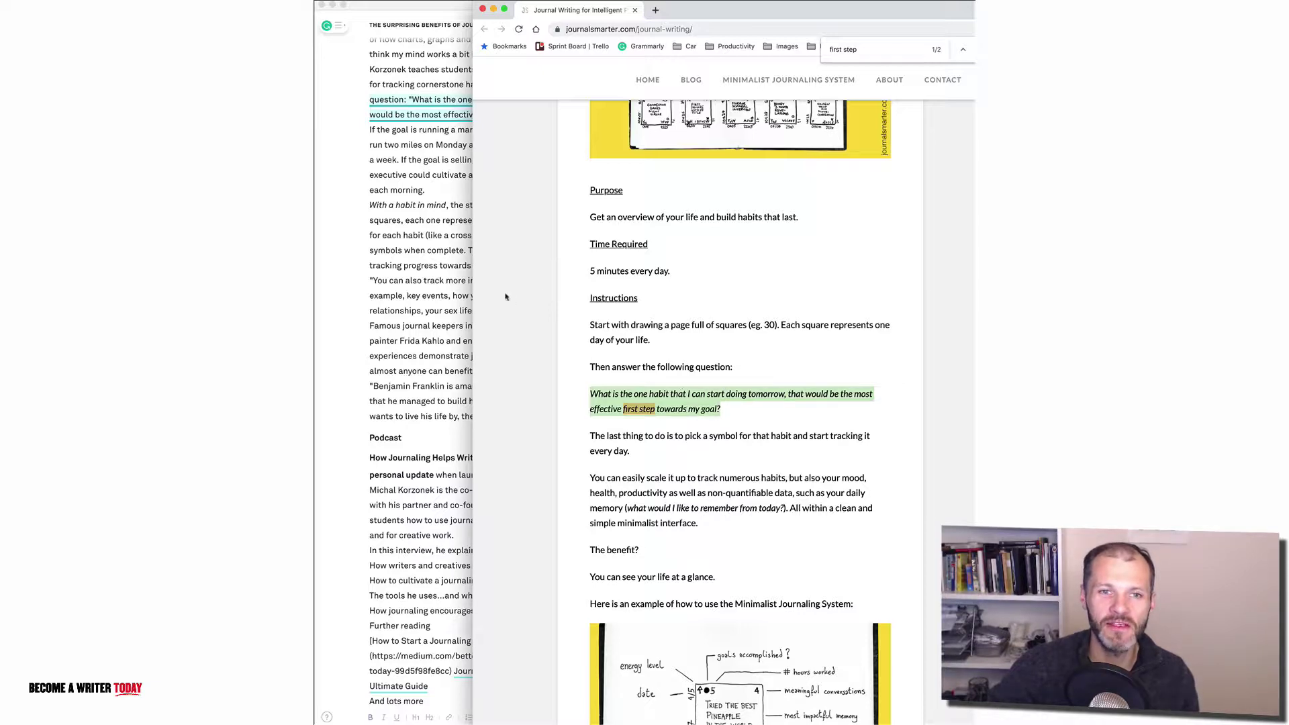
left_click(433, 276)
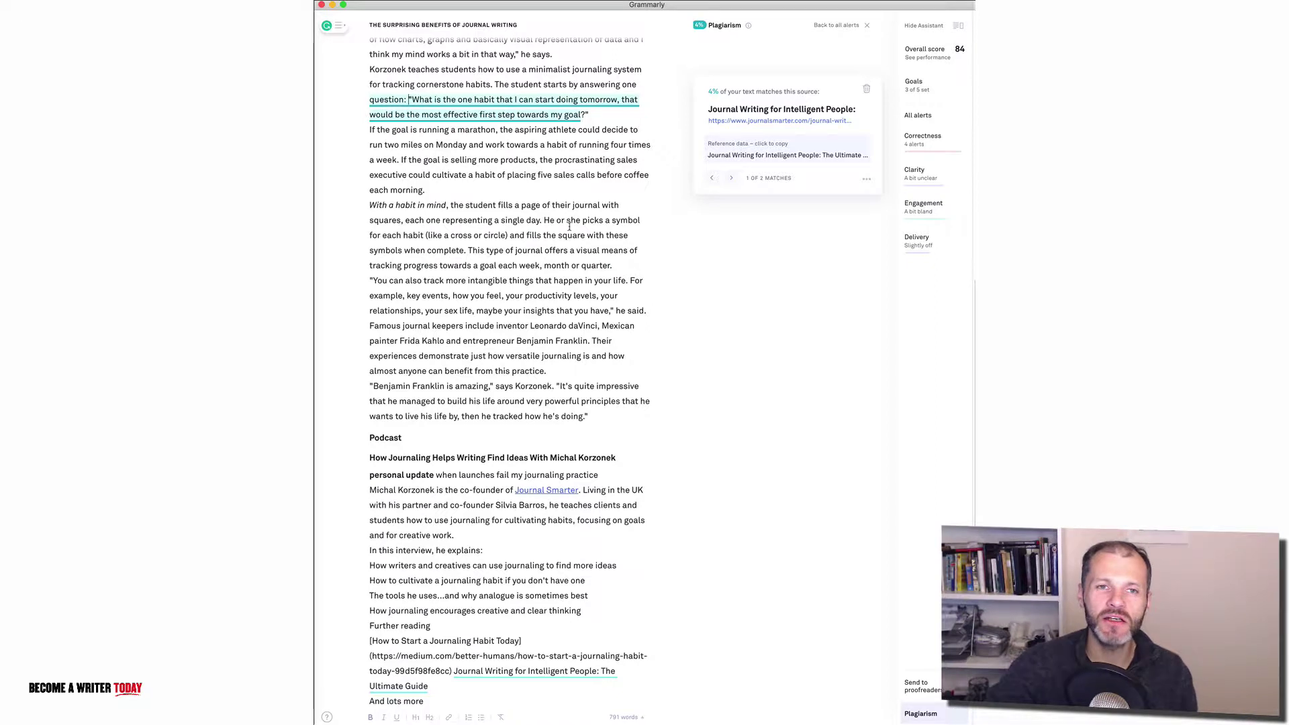
Step: Select the quoted habit question, step back to the first plagiarism match, and scroll to the top
left_click_drag(590, 114, 408, 99)
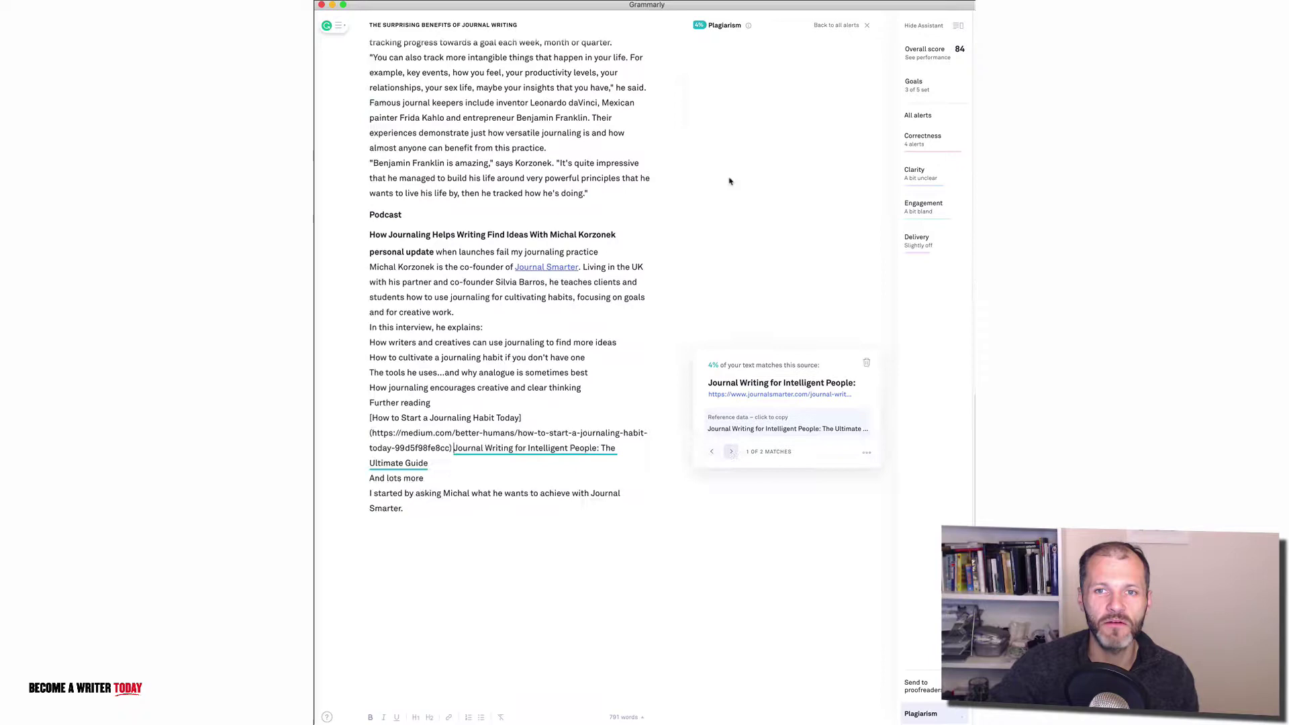
left_click(711, 451)
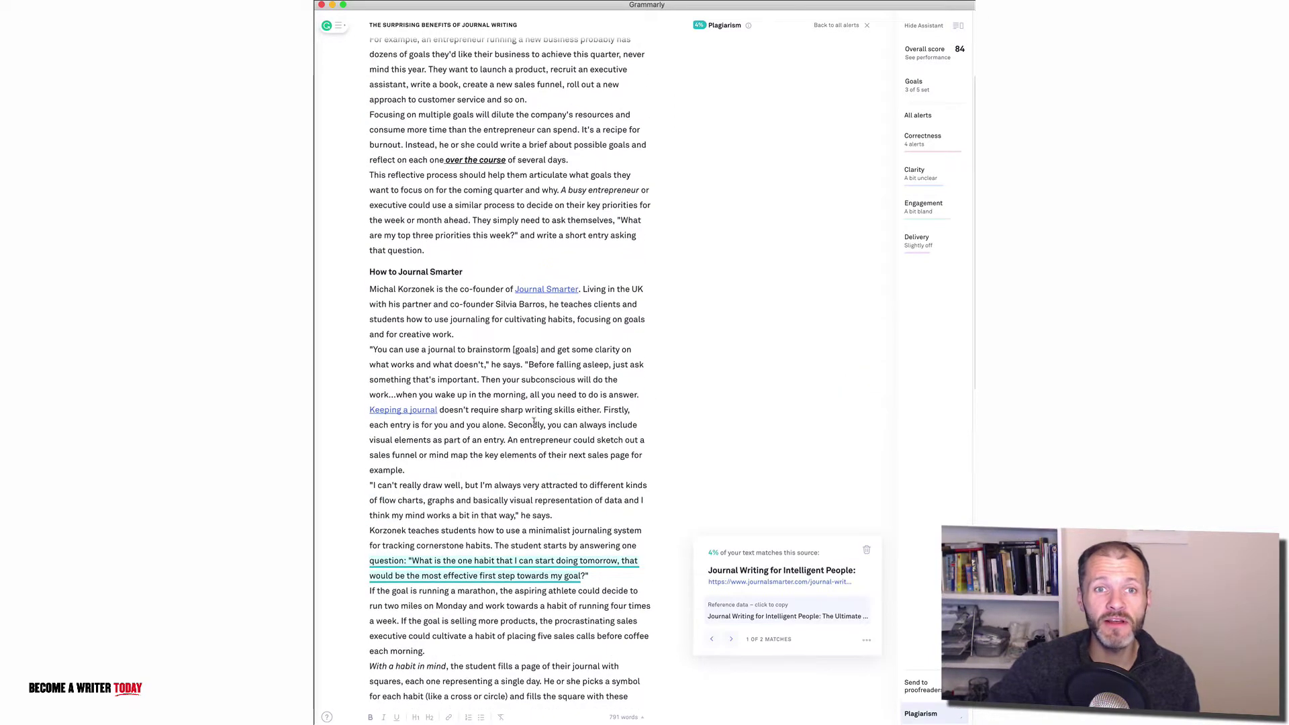
scroll(534, 421, "up", 3)
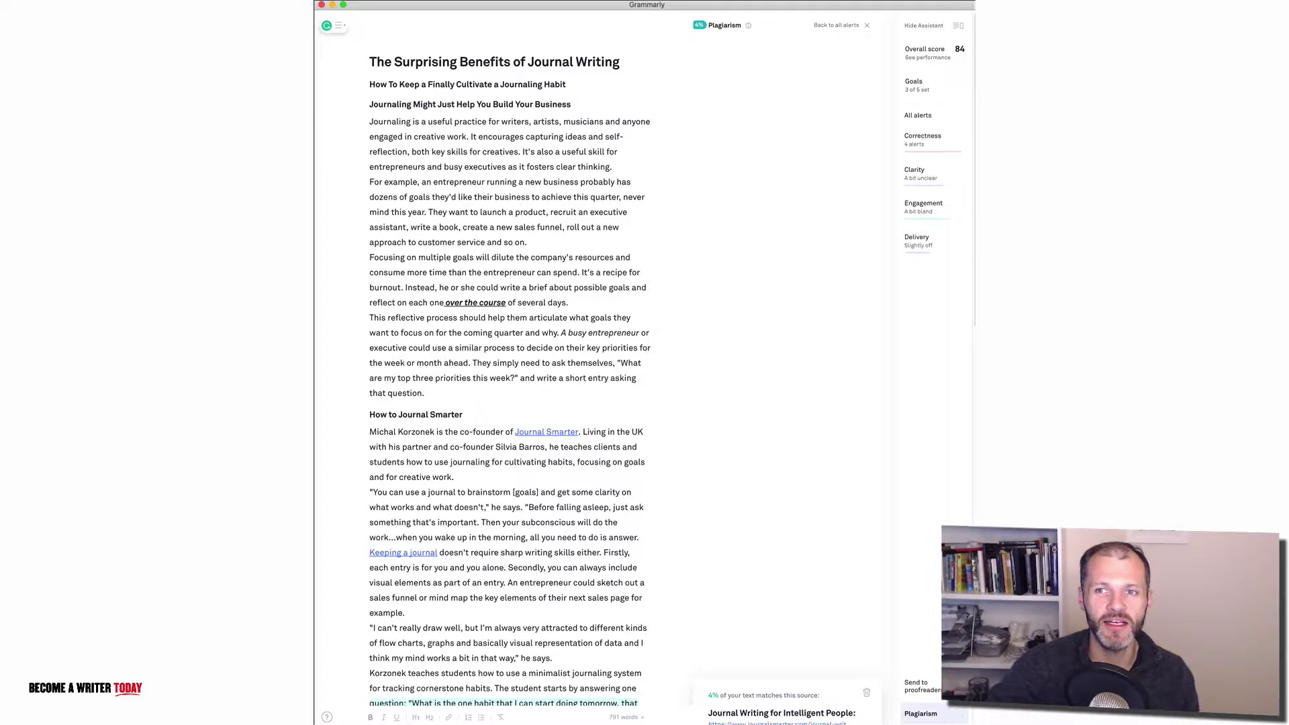
Step: Compare Delivery and Engagement alerts, ending on Delivery's suggestion to remove 'Just' from the heading
left_click(916, 241)
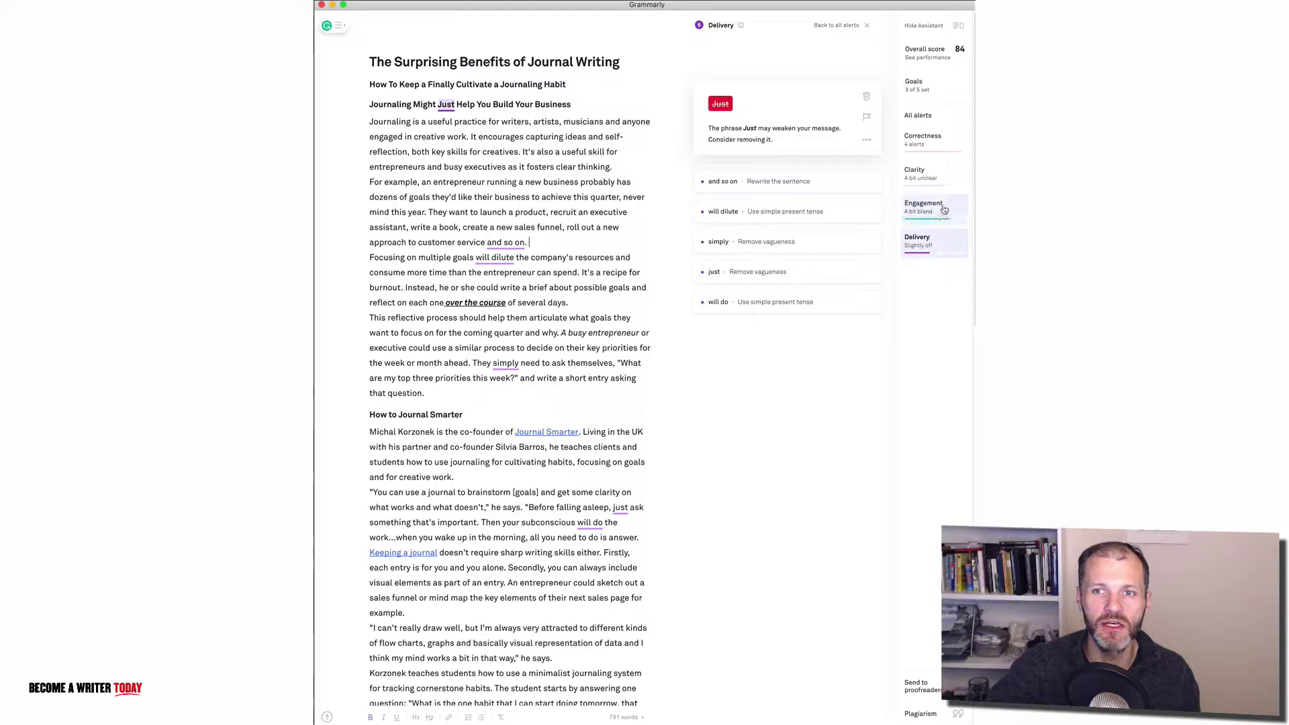
left_click(944, 210)
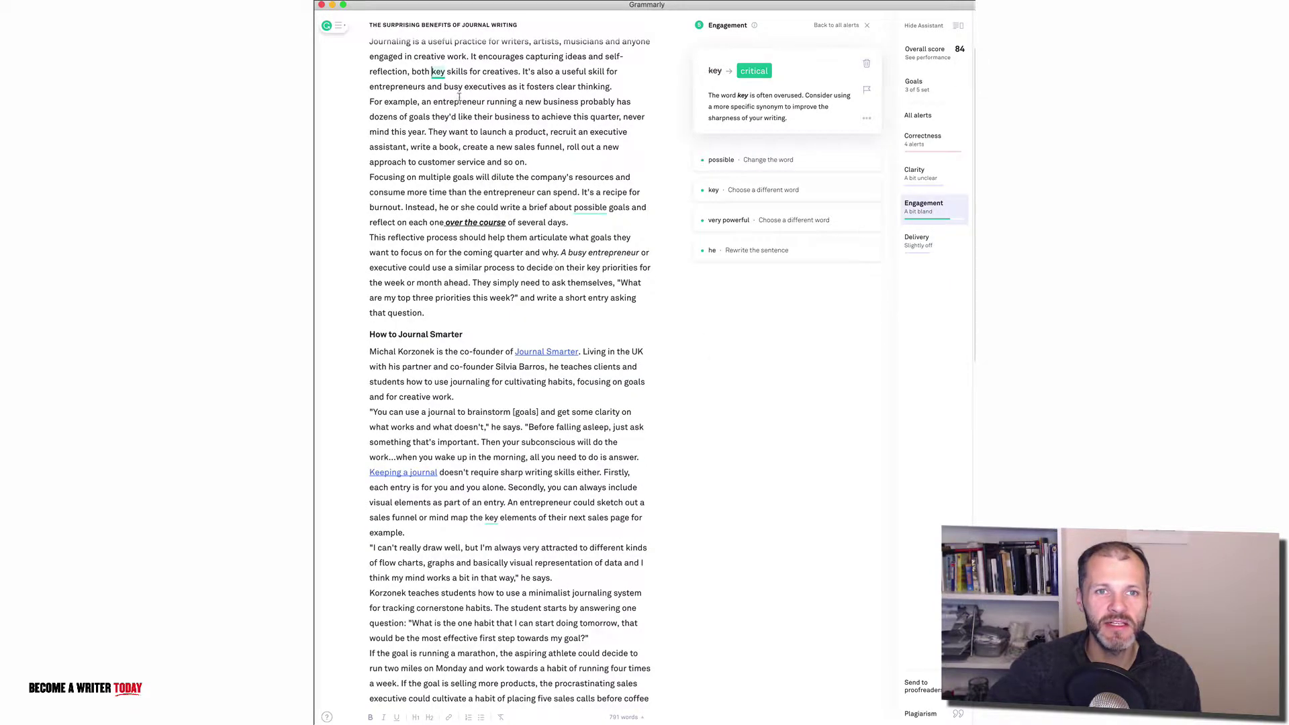
left_click(915, 239)
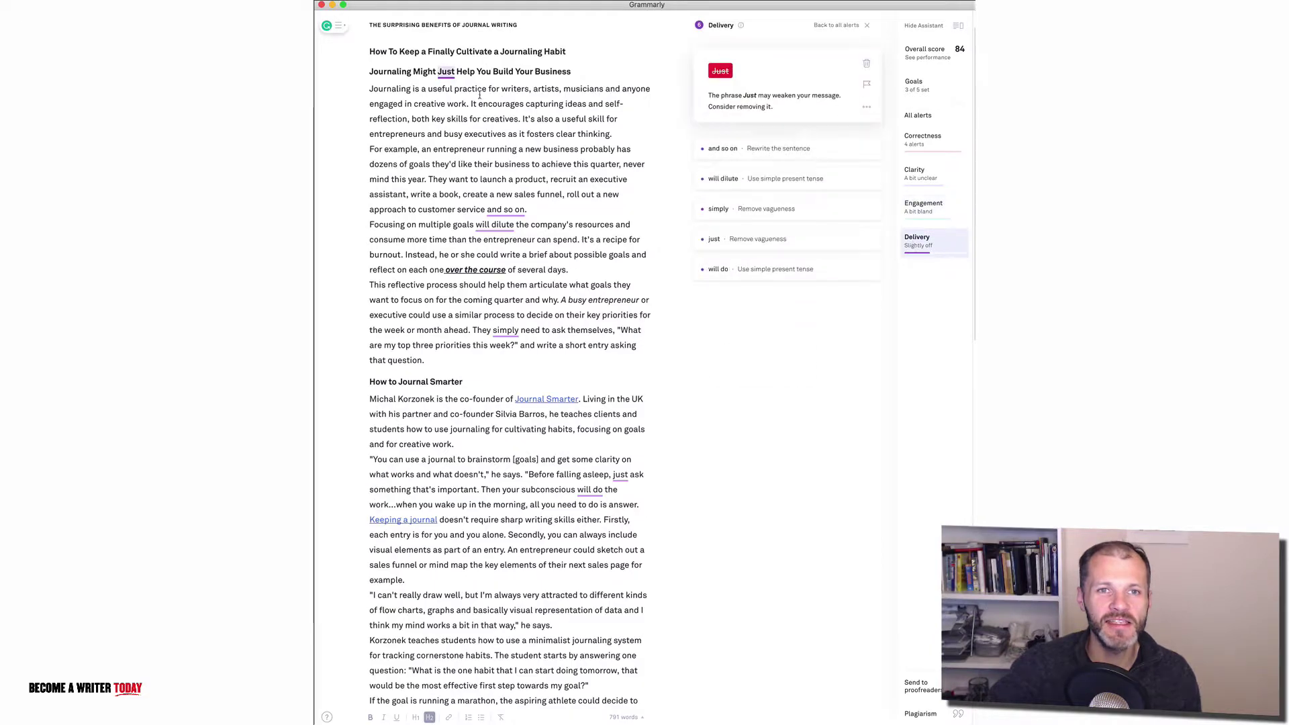